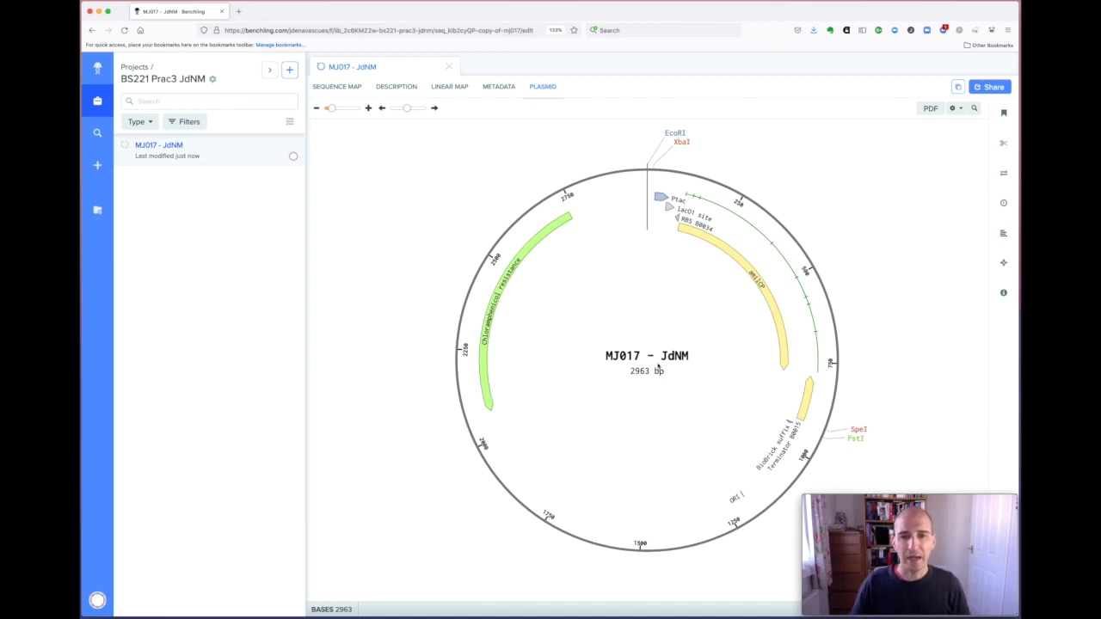
- Inspect the Chloramphenicol resistance, Ptac, lacO1 site, RBS B0034 and amilCP features on the circular plasmid map
drag(621, 210, 606, 207)
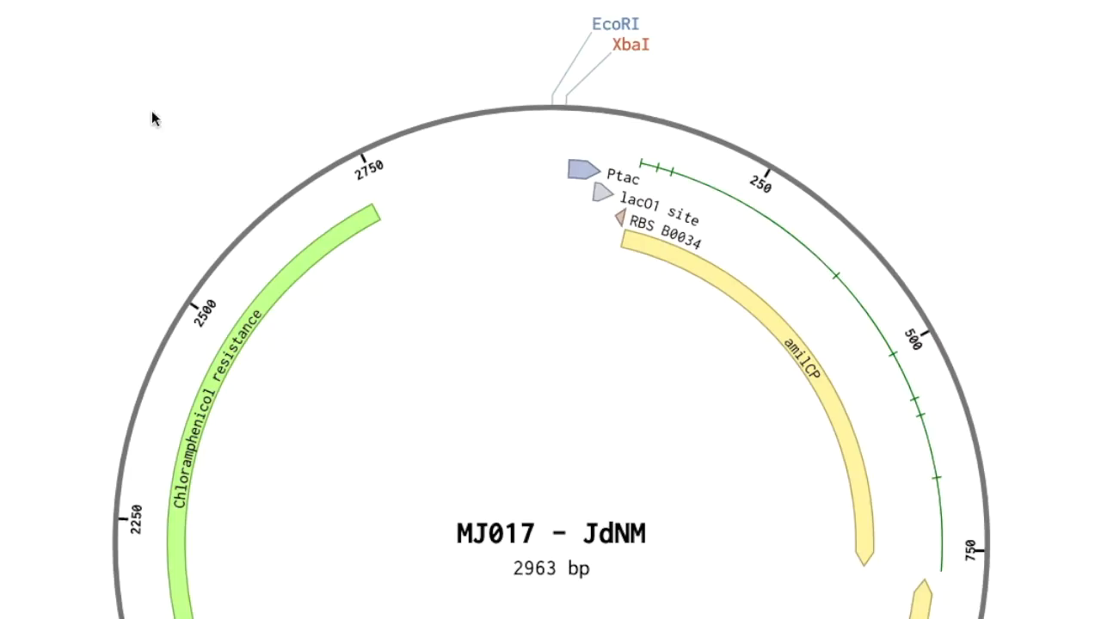
click(767, 320)
click(312, 267)
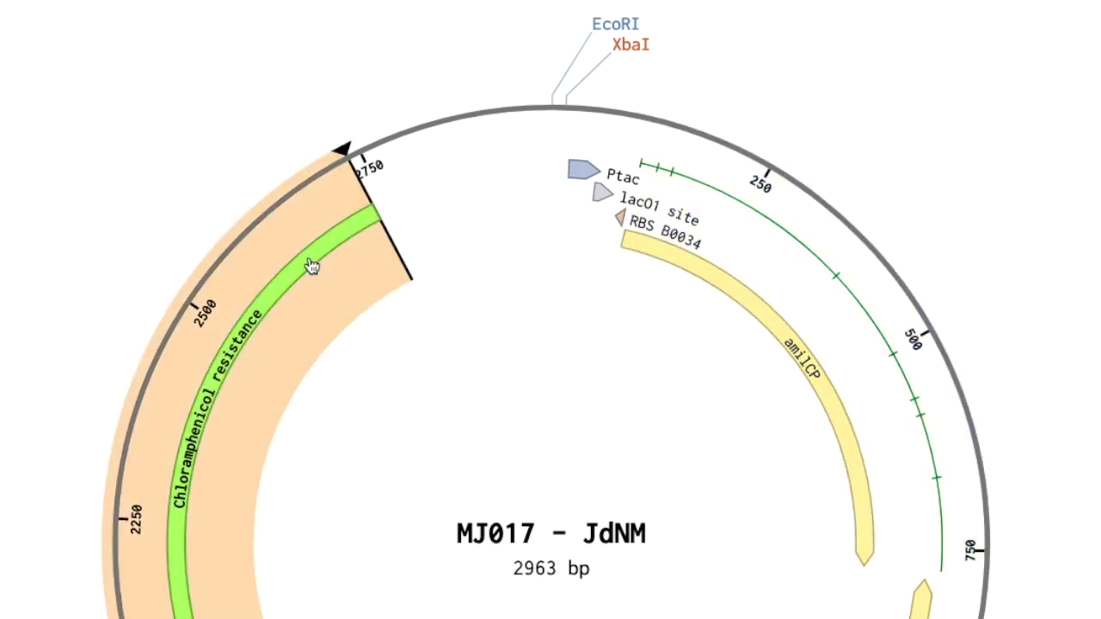
click(583, 170)
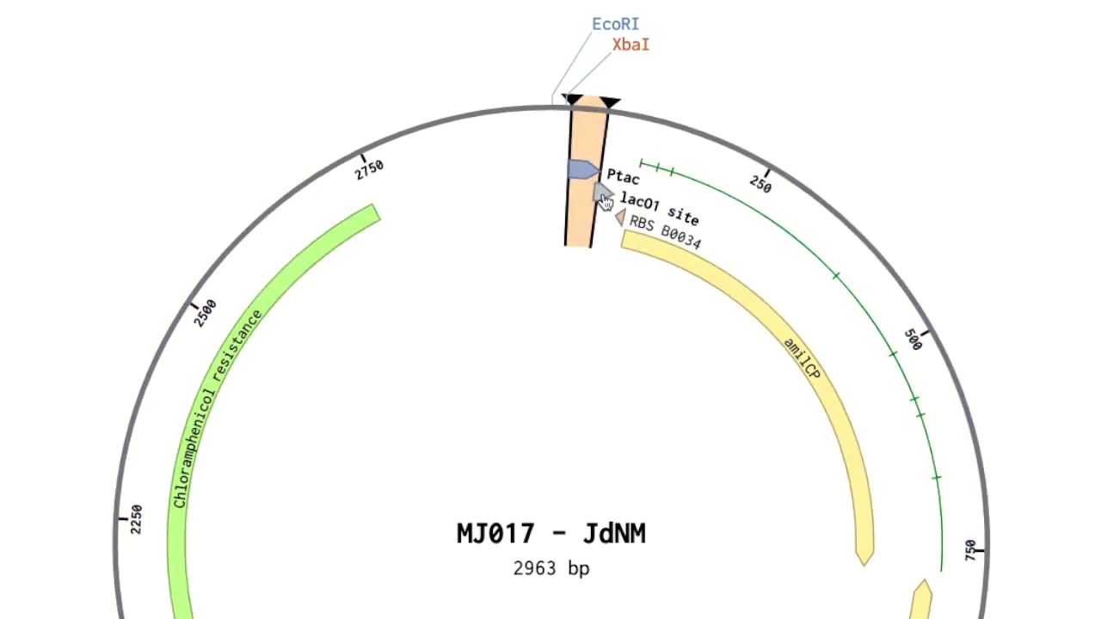
click(605, 201)
click(619, 220)
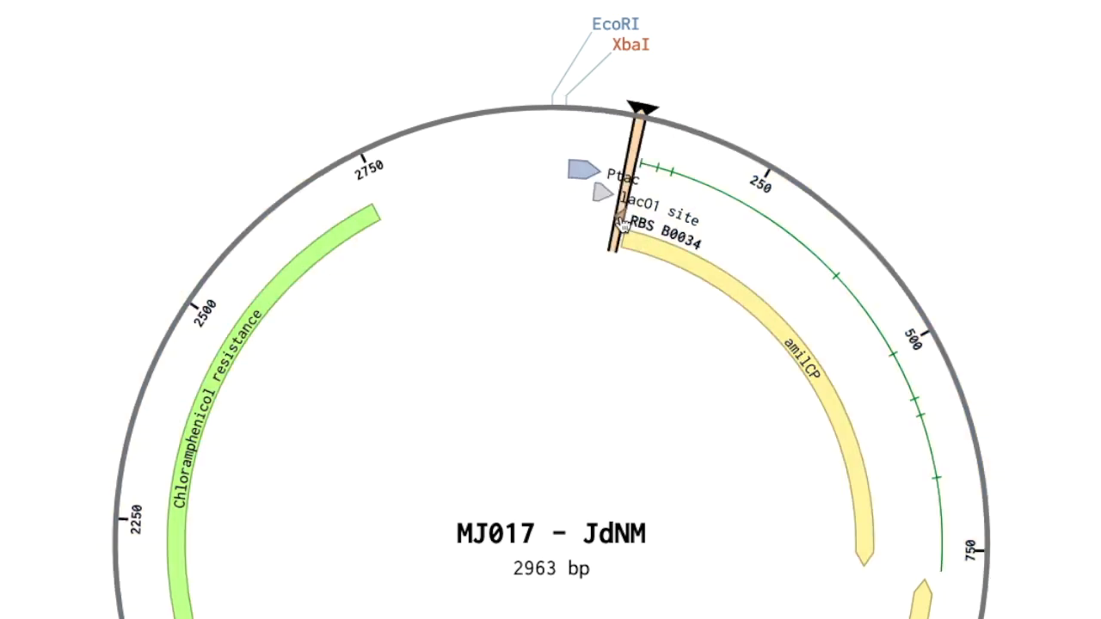
click(661, 260)
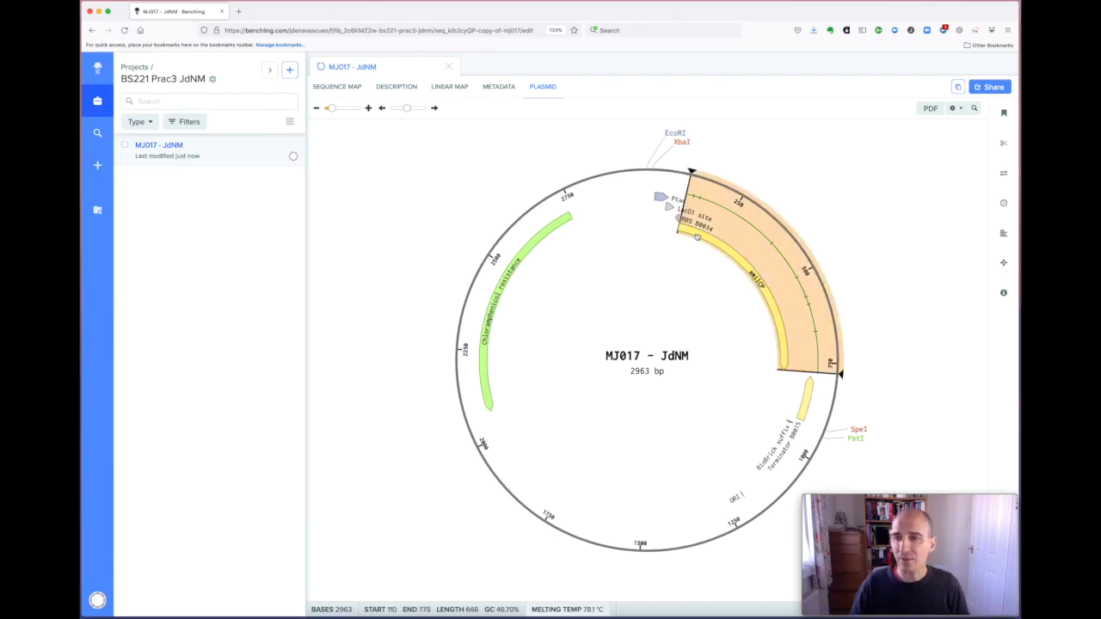
- Review the plasmid's annotation list, checking the details of RBS B0034, lacO1 site, Ptac, BioBrick suffix, Terminator B0015 and amilCP
click(1002, 116)
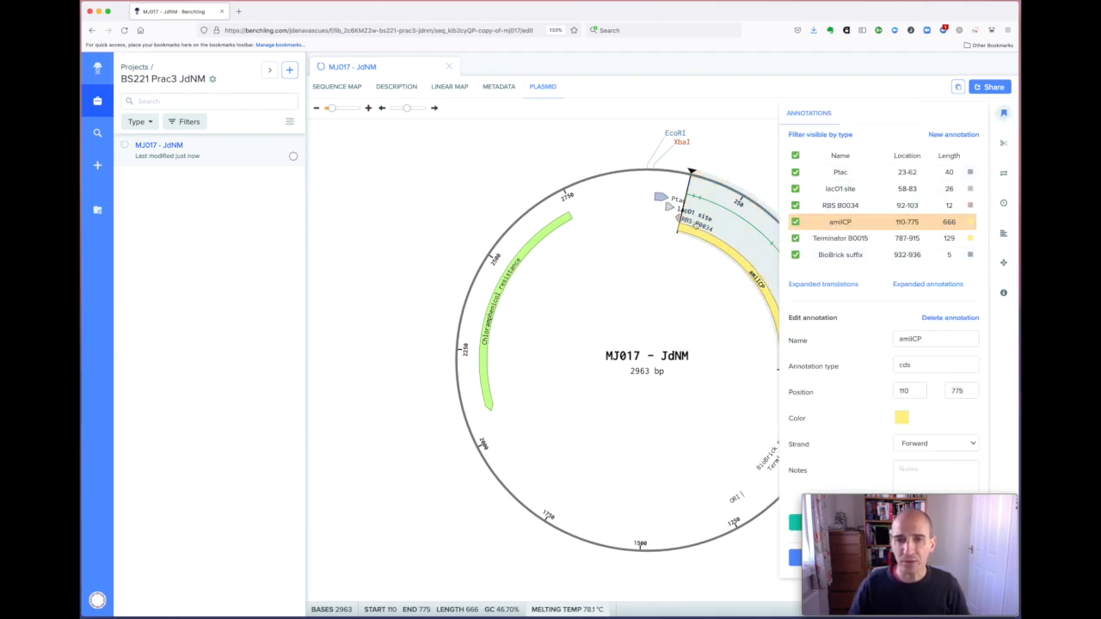
click(850, 206)
click(848, 189)
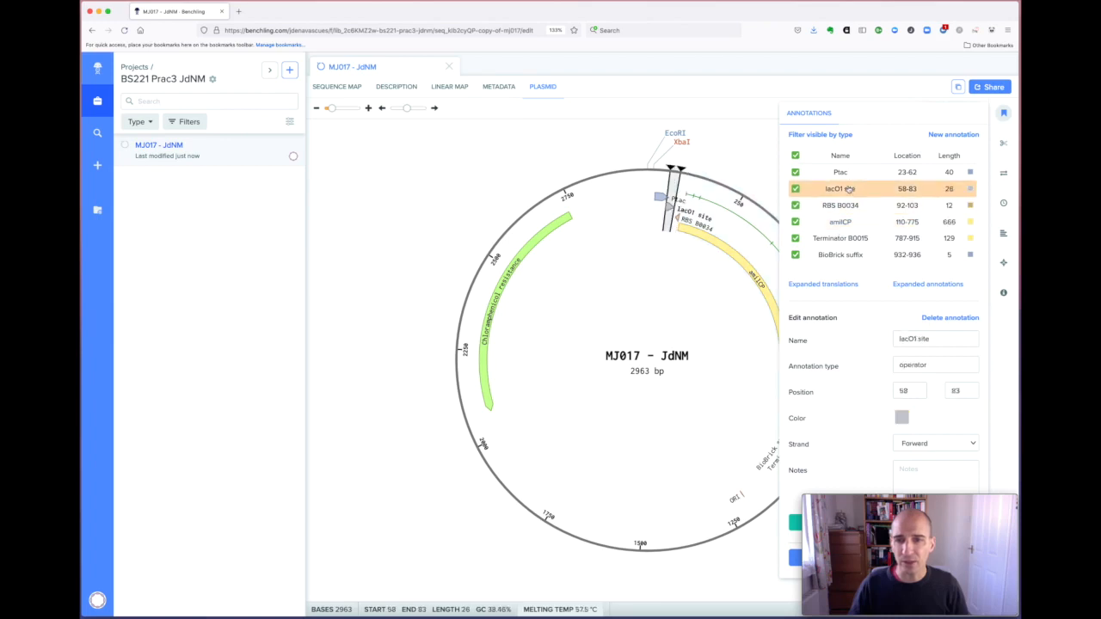
click(849, 171)
click(841, 255)
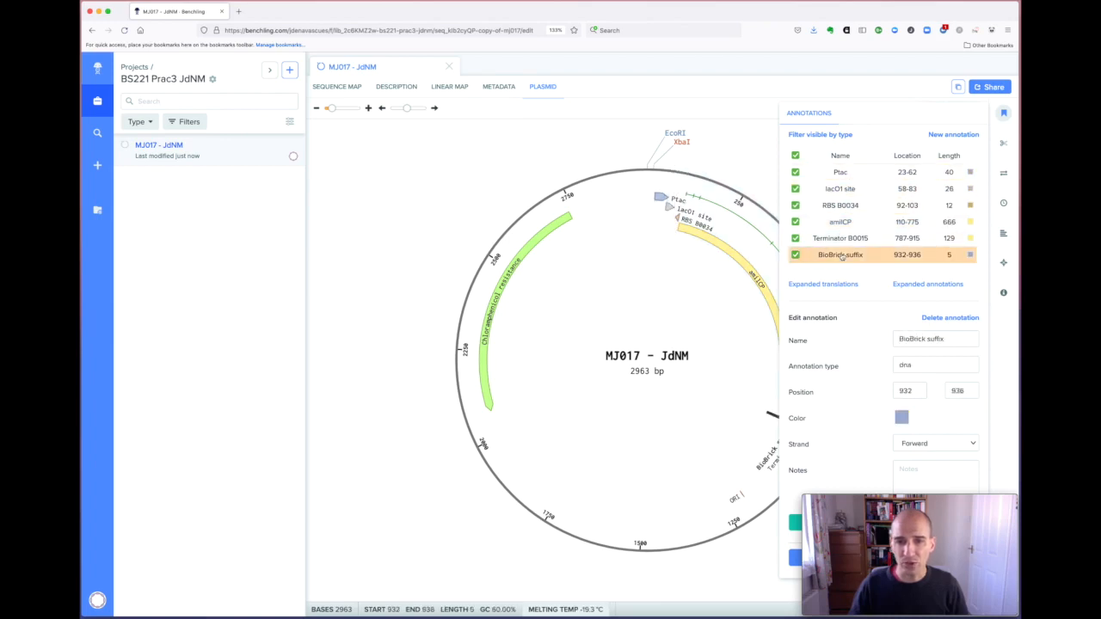
click(841, 240)
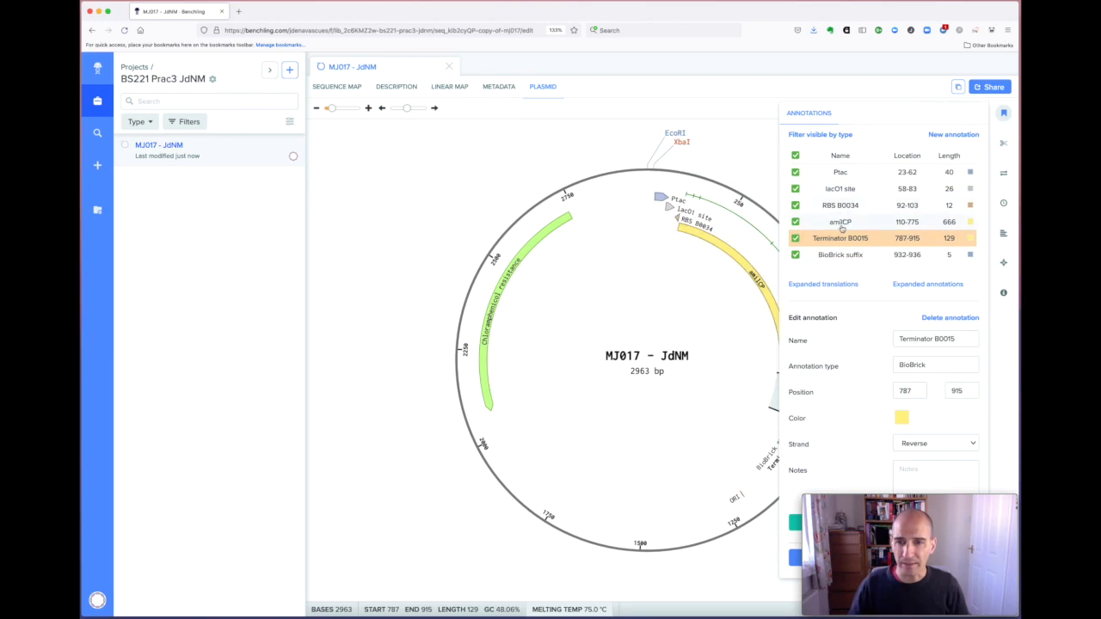
click(842, 222)
click(1003, 112)
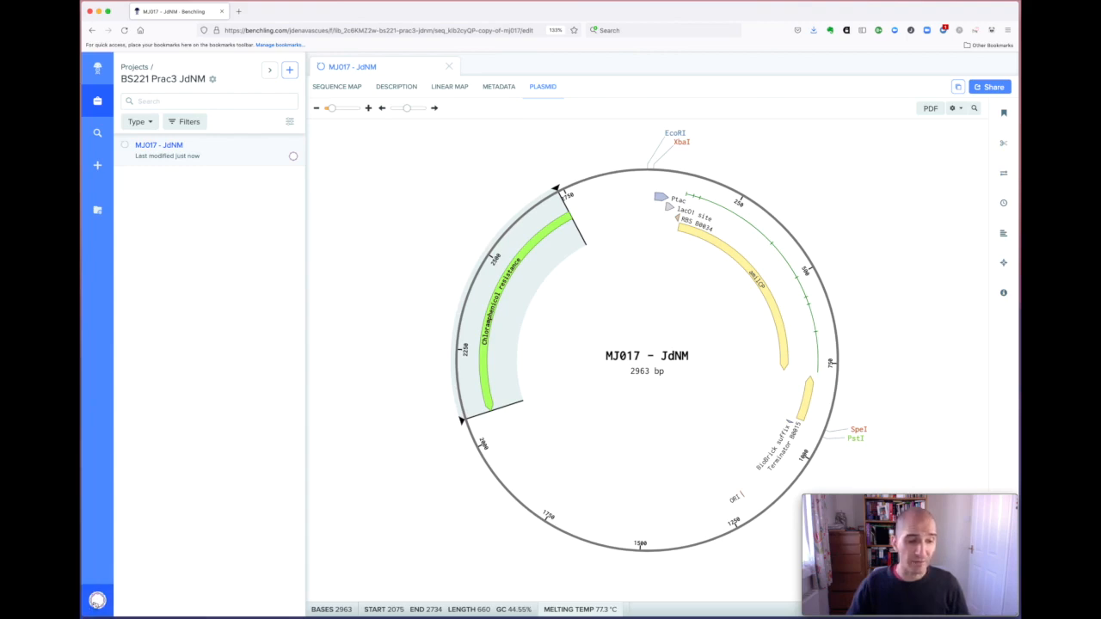
- Split the workspace and show the whole circular plasmid map beside the sequence map
click(95, 604)
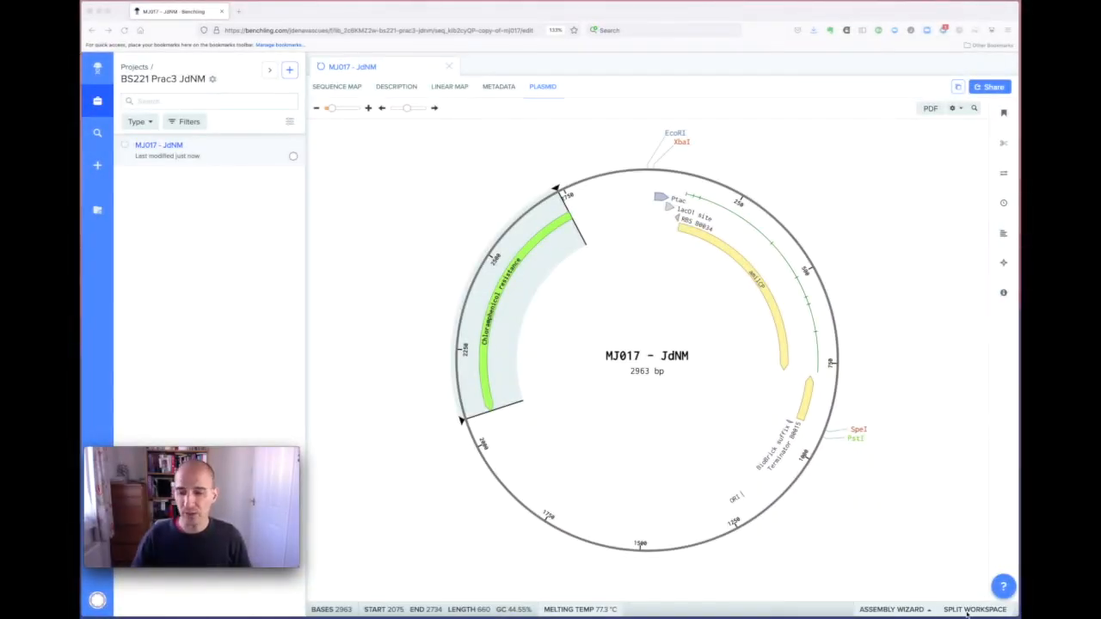
click(979, 610)
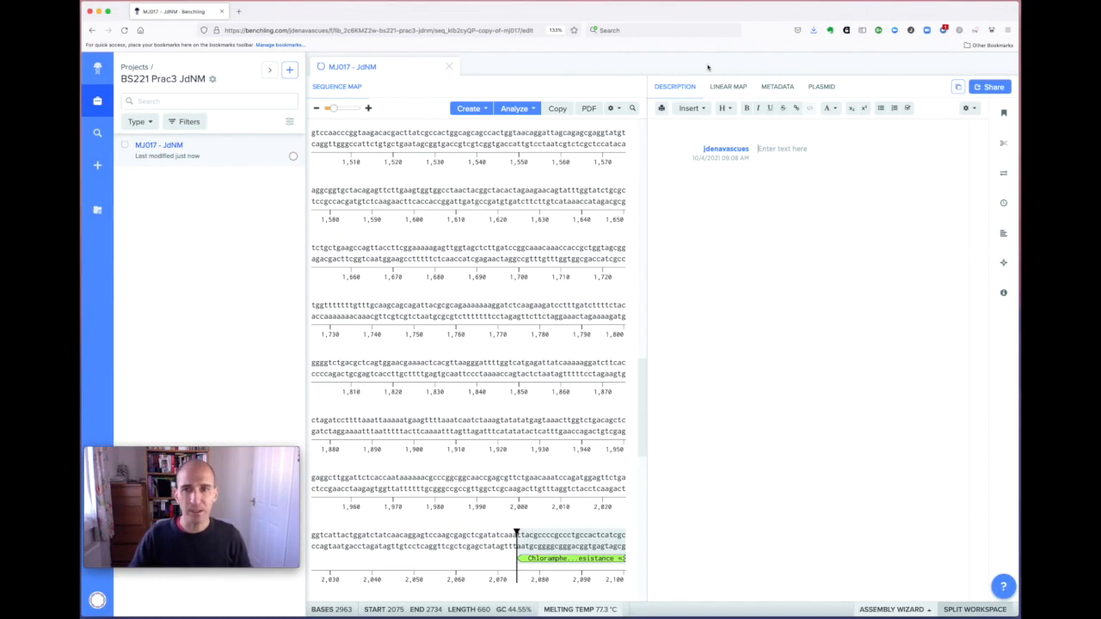
click(822, 87)
scroll(817, 340, down, 3)
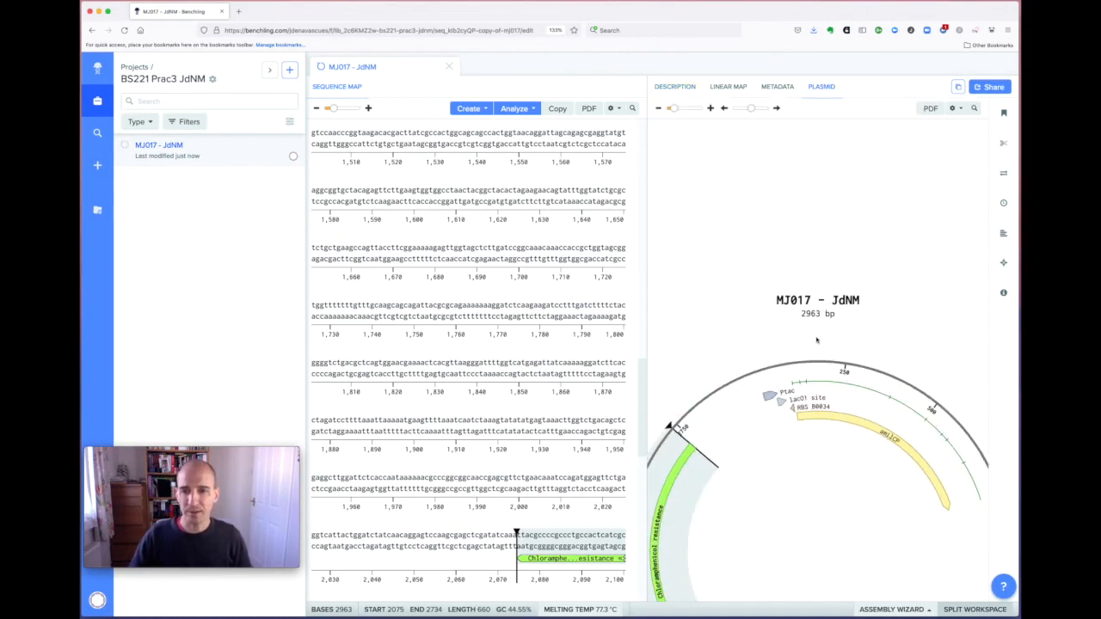
click(660, 108)
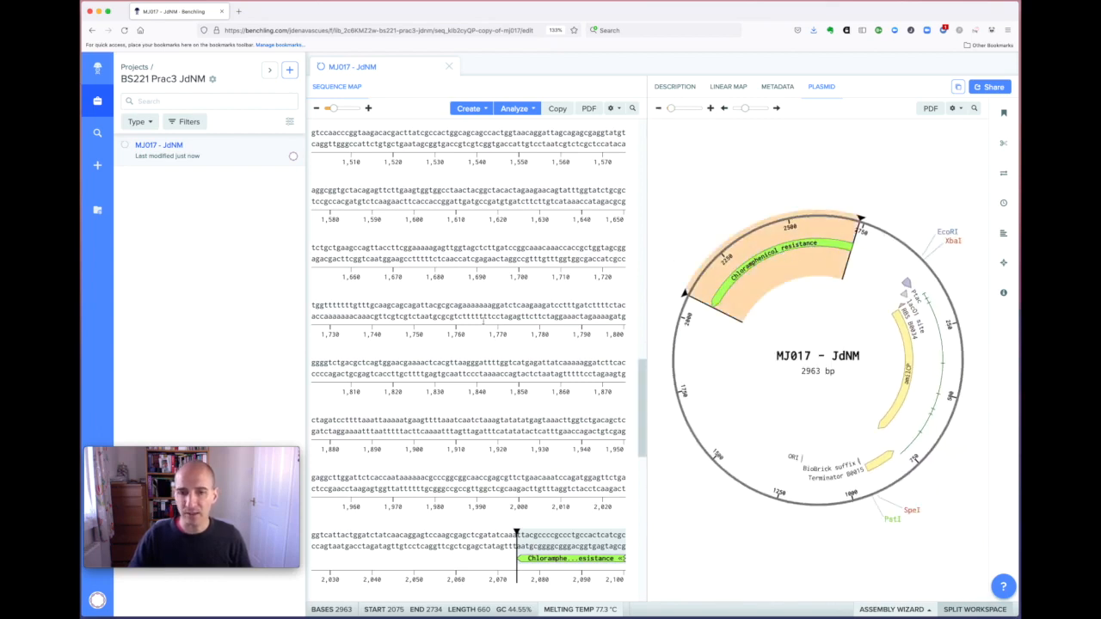
- Create a reverse translation of the Chloramphenicol resistance annotation in the sequence map
scroll(484, 324, down, 5)
scroll(484, 324, down, 2)
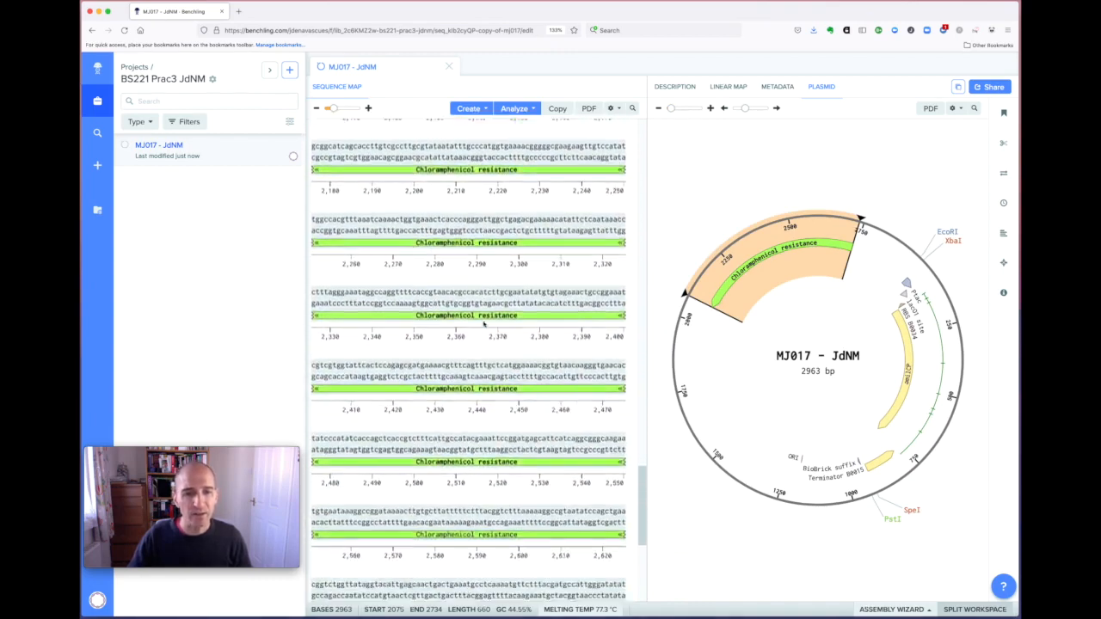
scroll(484, 324, up, 4)
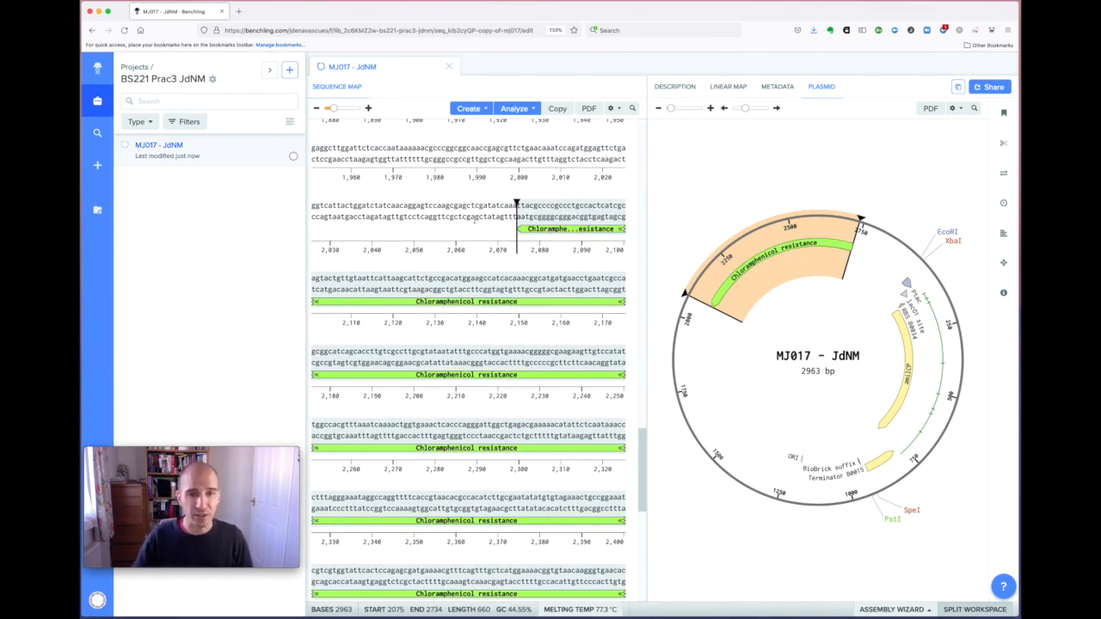
right_click(525, 232)
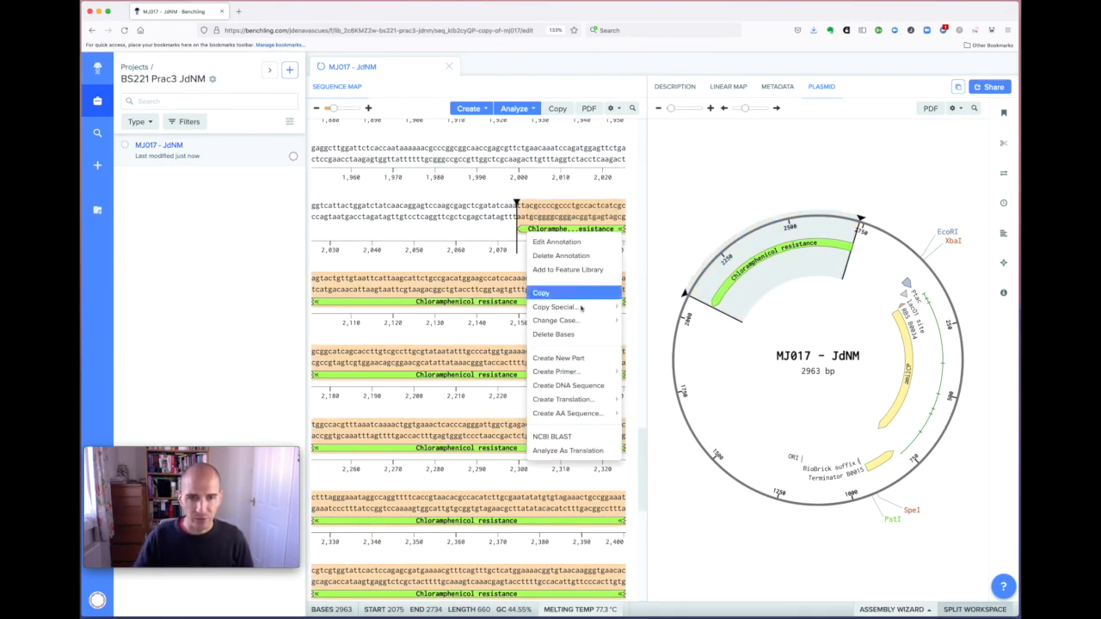
mouse_move(582, 401)
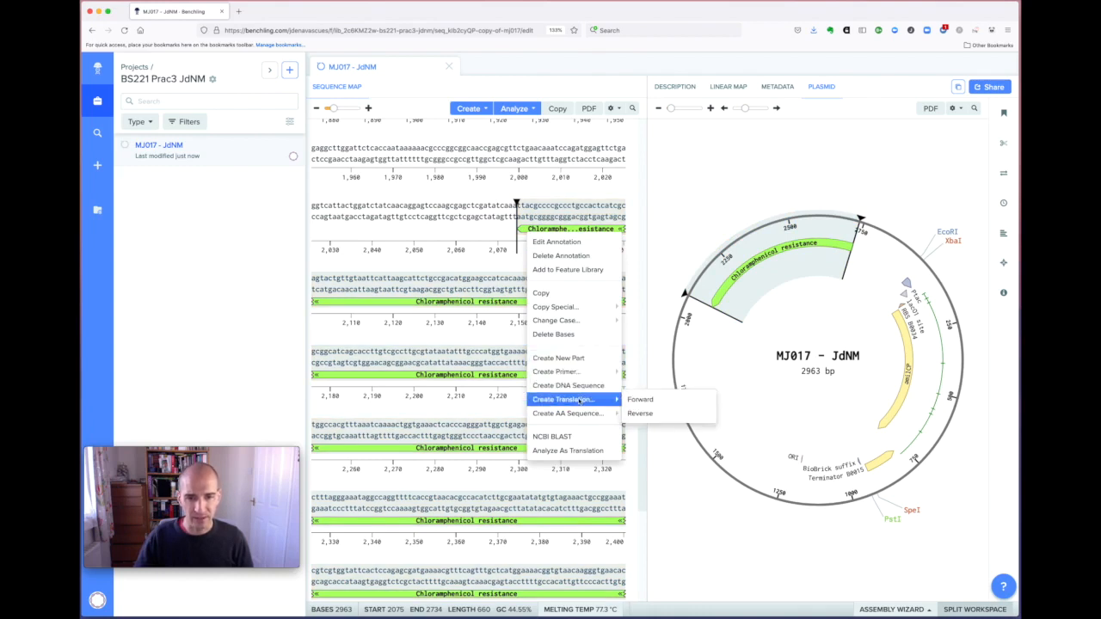
click(640, 413)
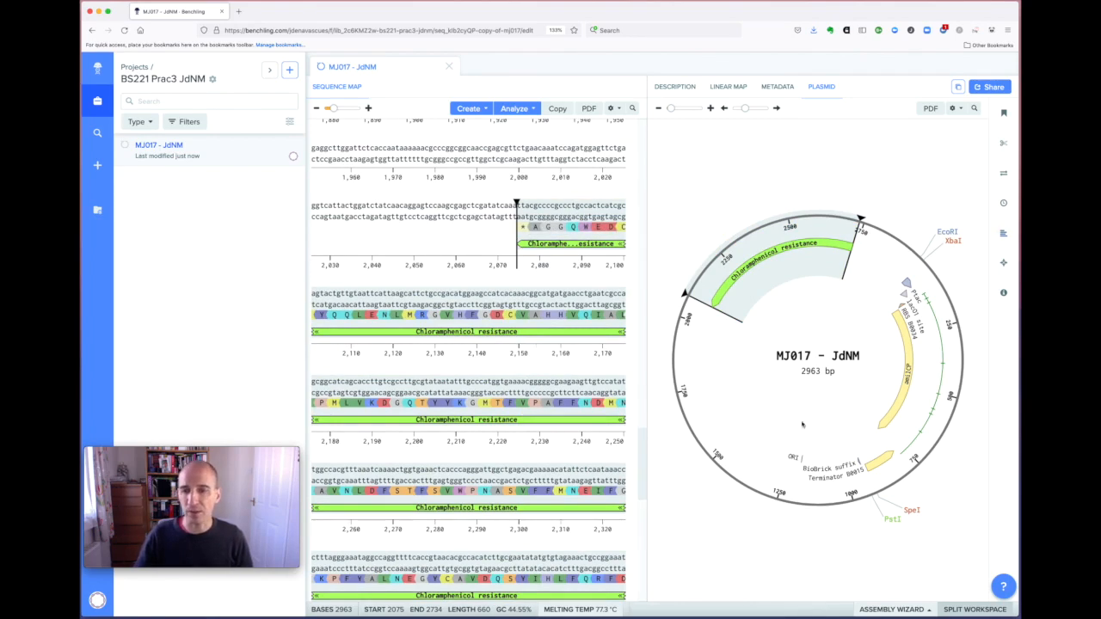
- Examine the translated Chloramphenicol resistance sequence from end to end, including its stop codon
scroll(516, 287, down, 10)
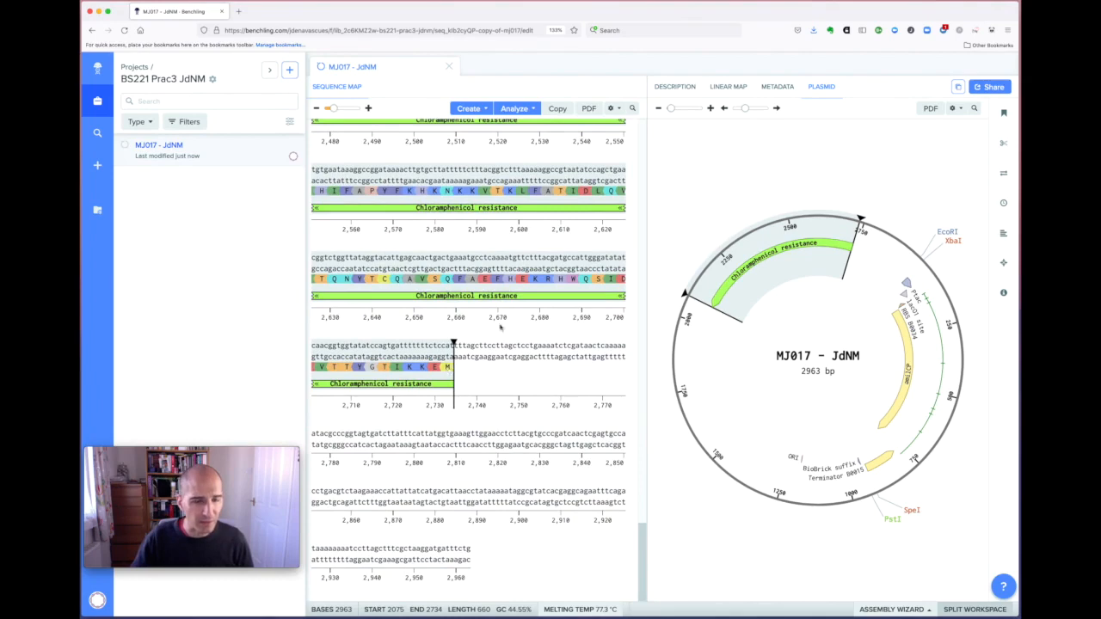
scroll(499, 327, up, 8)
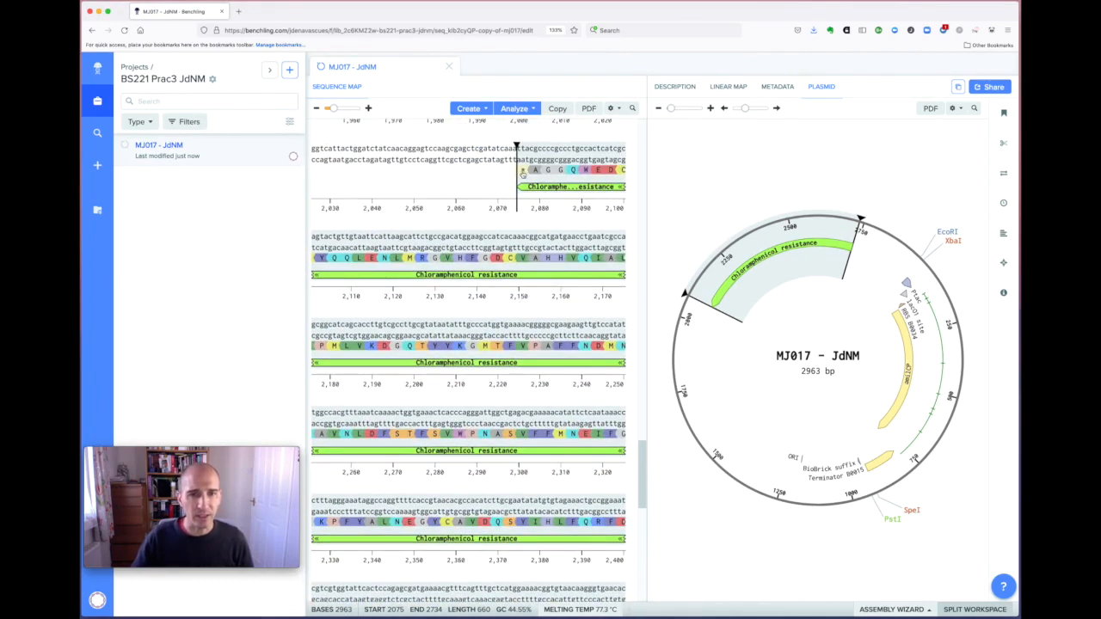
click(522, 170)
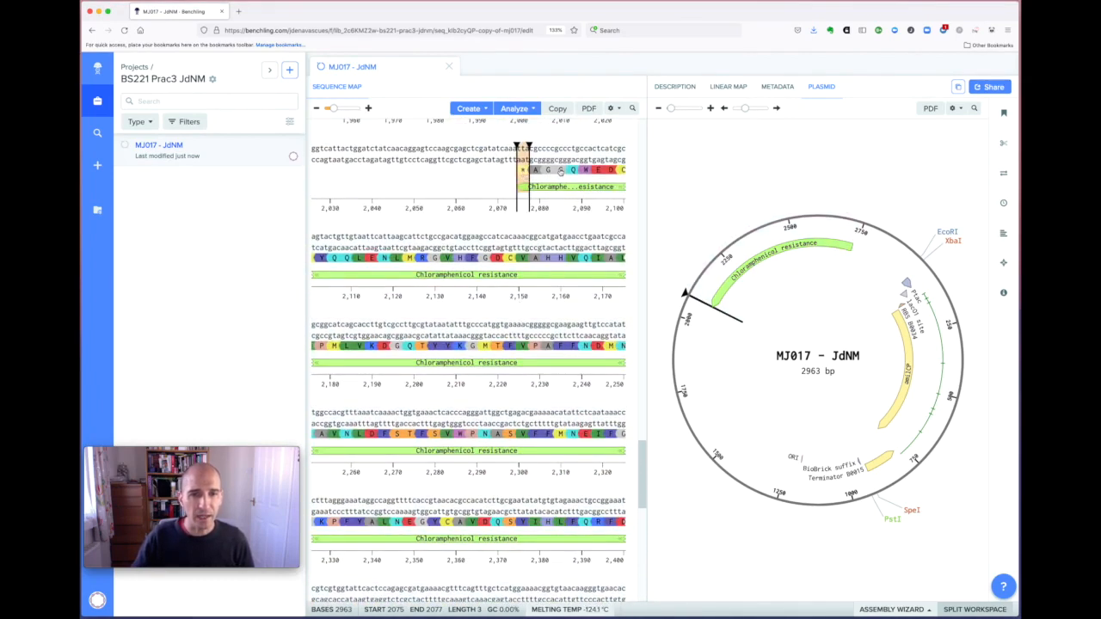
scroll(542, 328, down, 7)
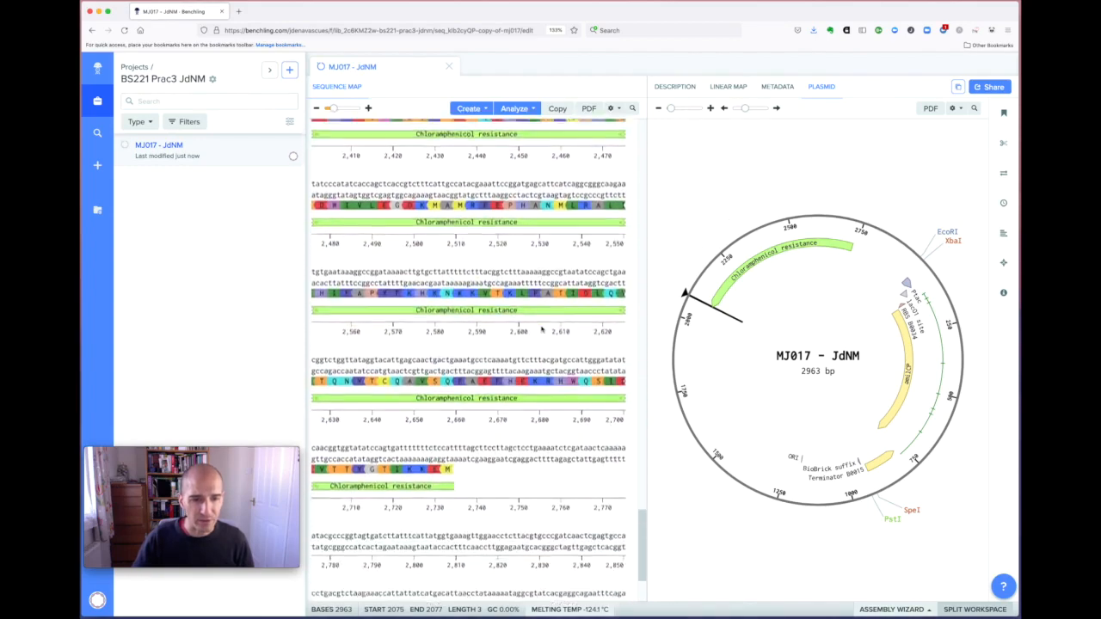
scroll(476, 298, up, 3)
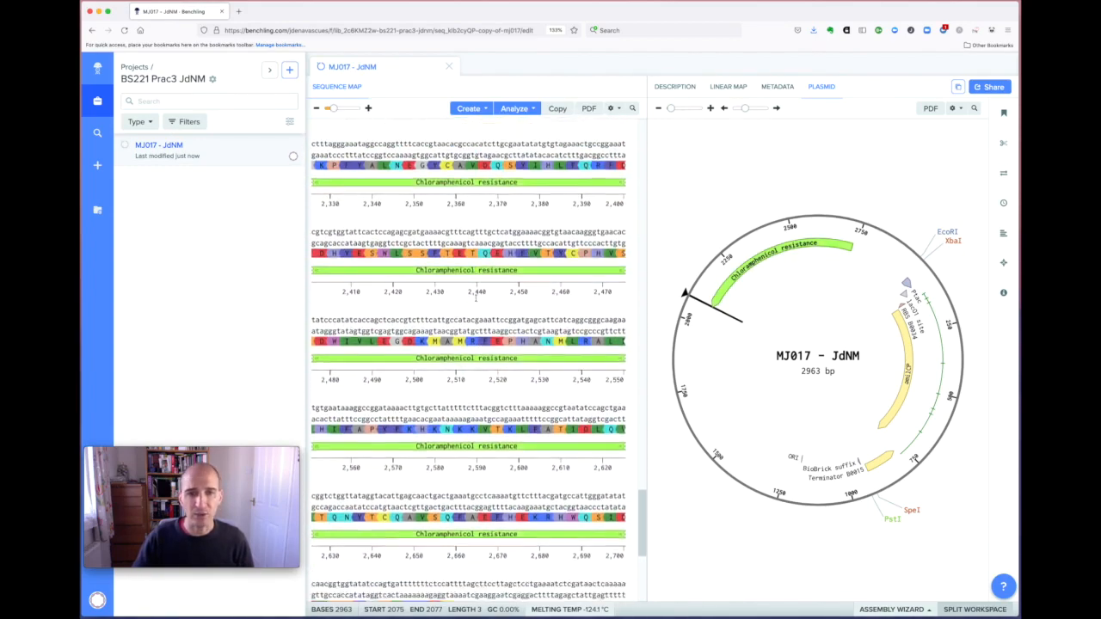
scroll(476, 298, up, 3)
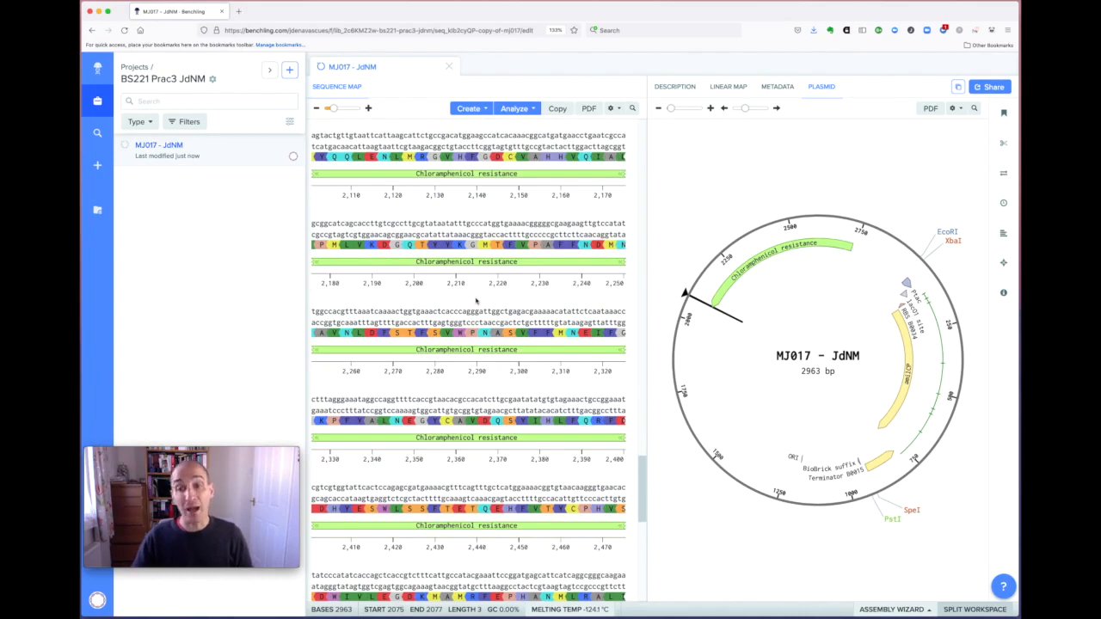
- Compare the Chloramphenicol resistance and amilCP features on the plasmid map and check which display options are enabled
click(788, 256)
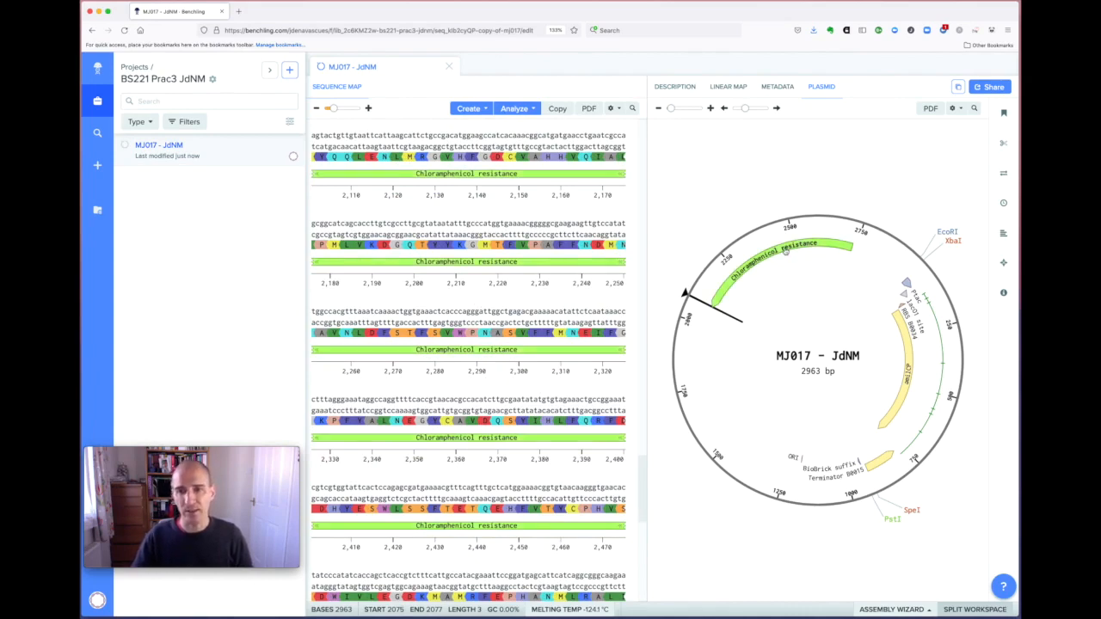
right_click(785, 250)
key(Escape)
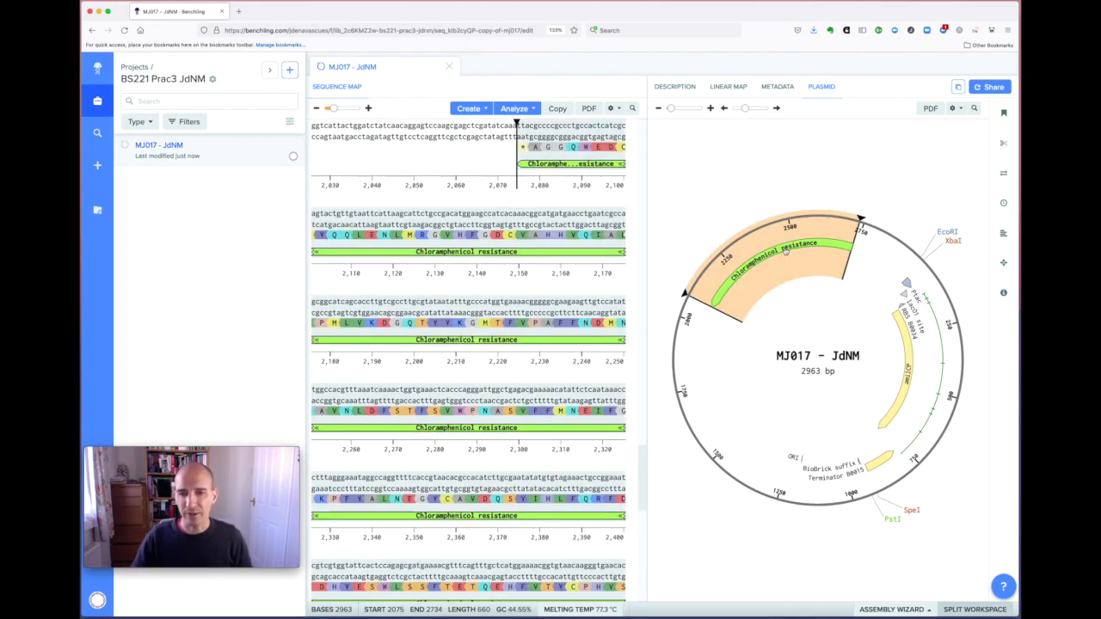
right_click(783, 248)
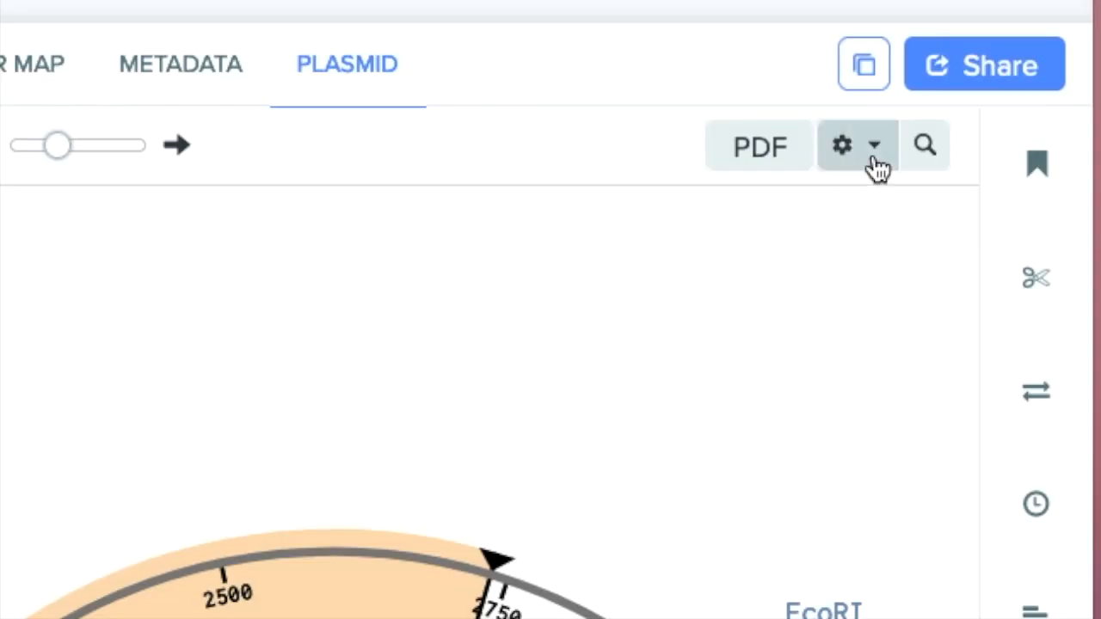
click(960, 109)
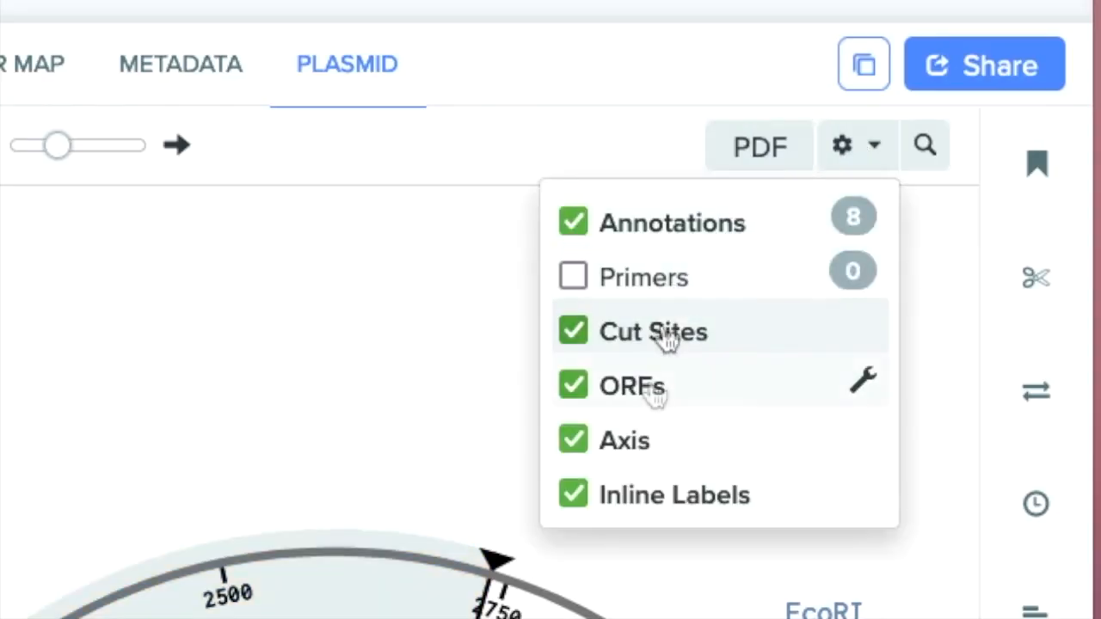
click(867, 386)
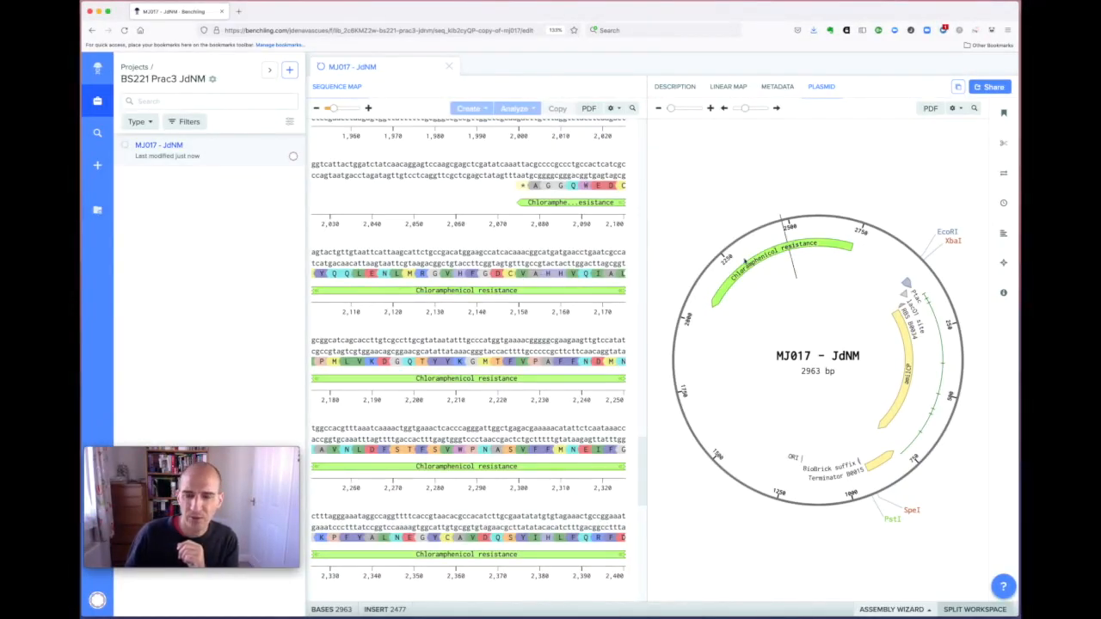
click(908, 378)
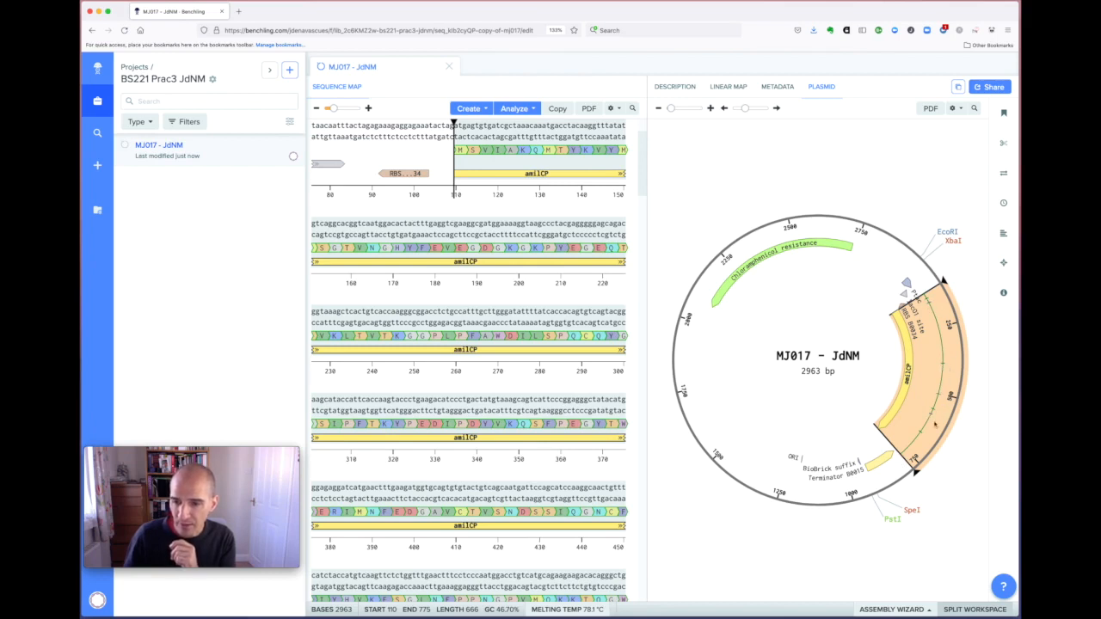
click(824, 247)
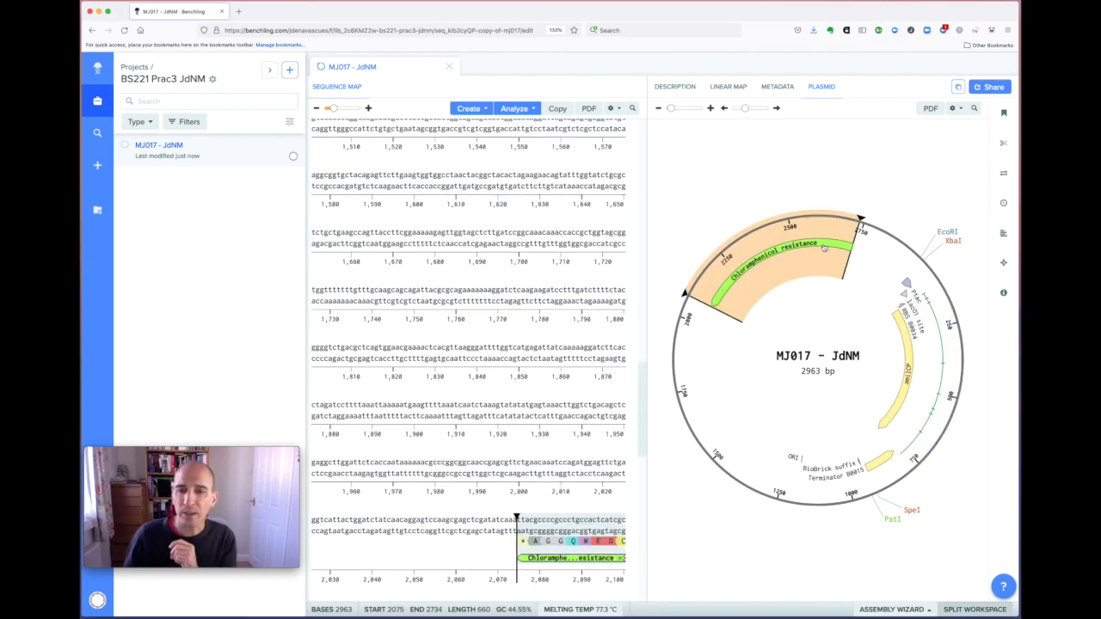
- Set the ORF display on the maps to include all reading frames
click(956, 109)
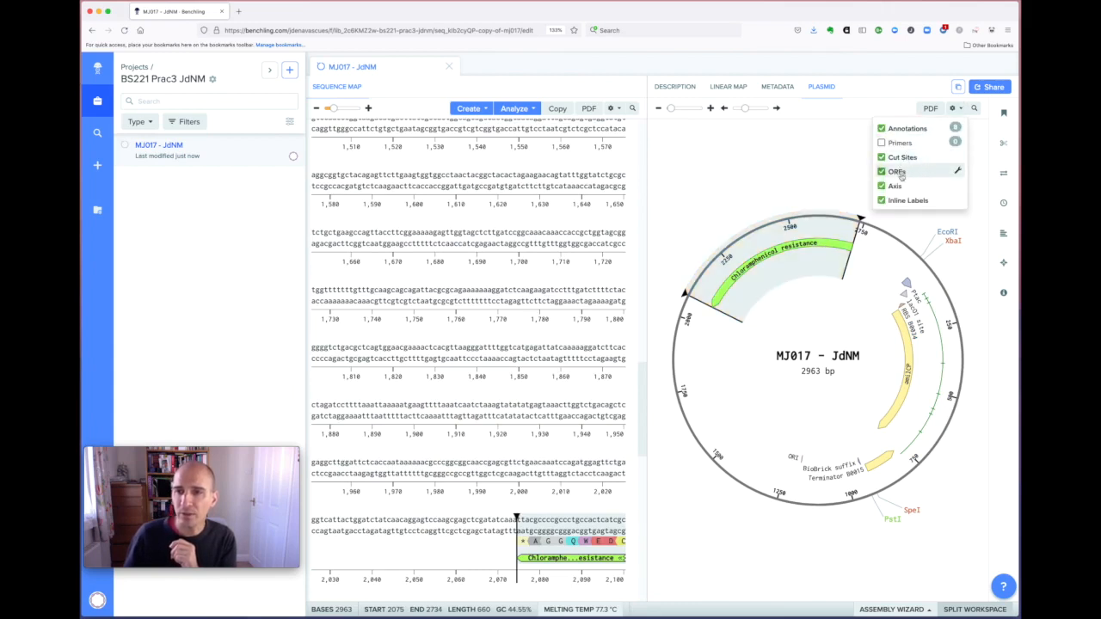
click(958, 171)
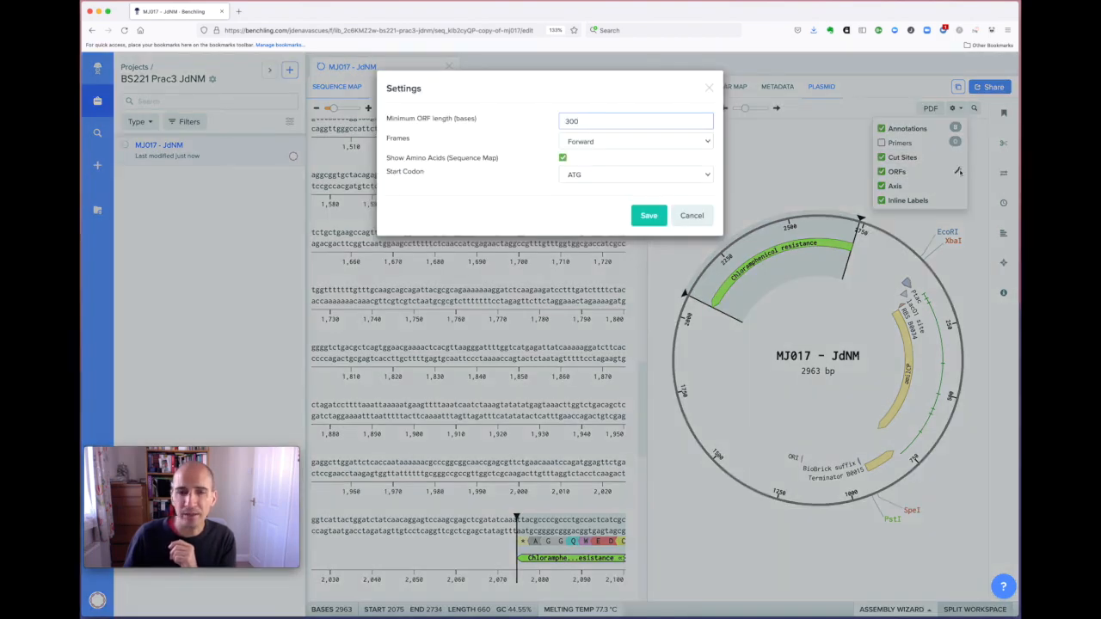
click(703, 142)
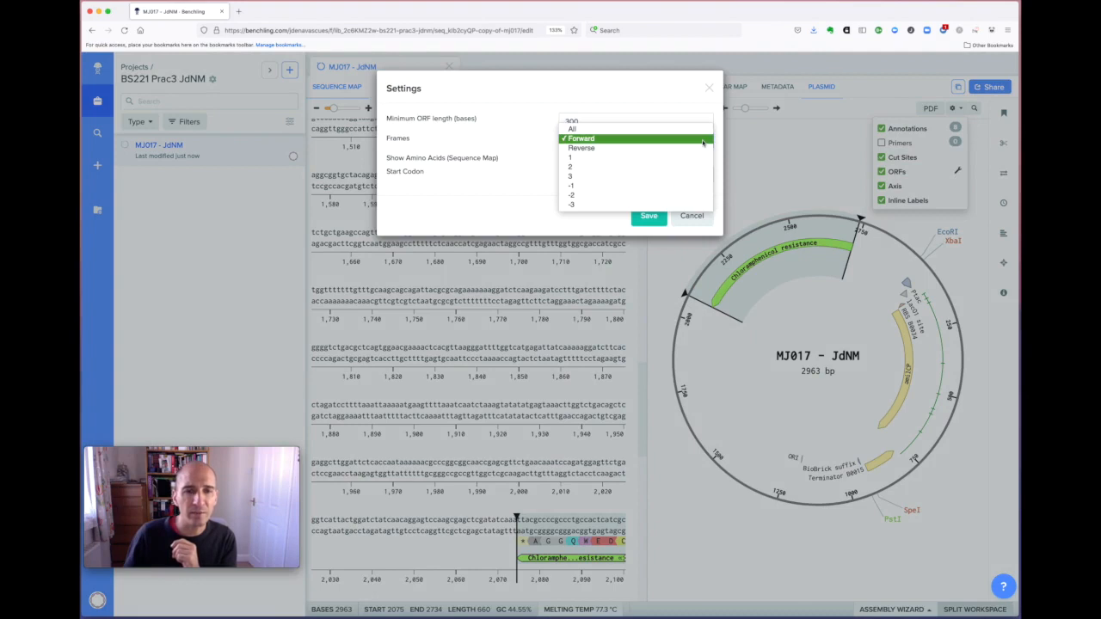
click(697, 129)
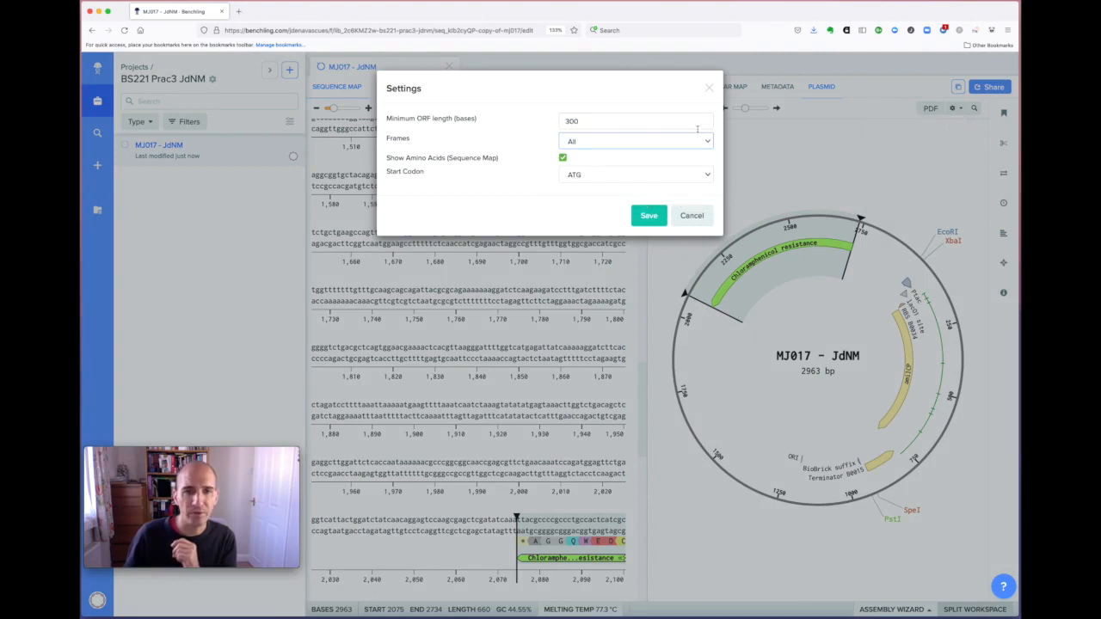
click(650, 216)
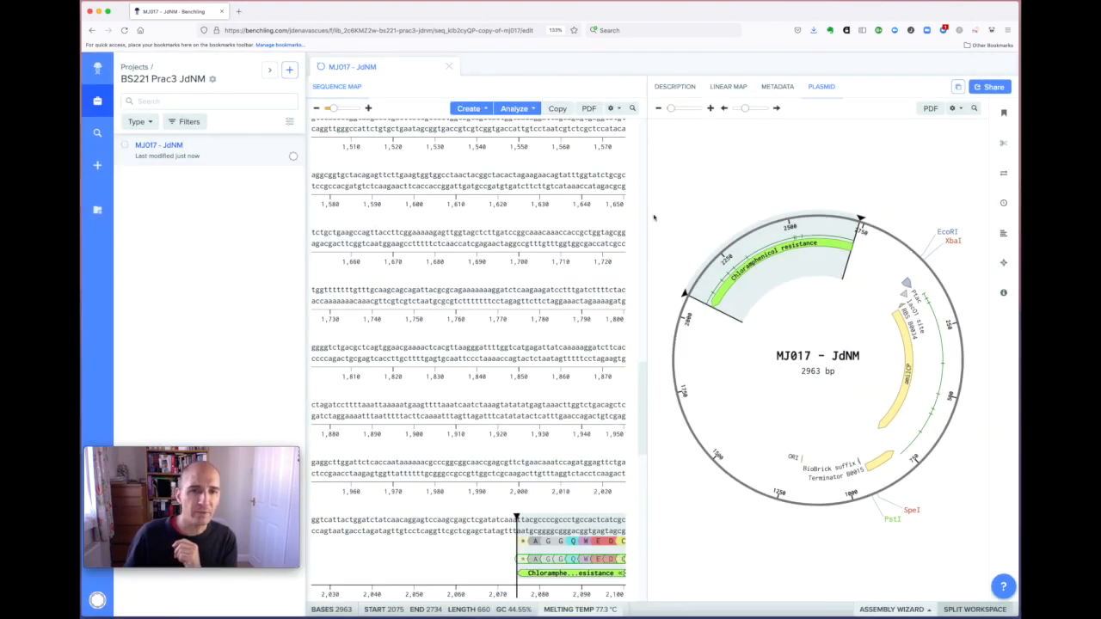
- Select the ORF over the Chloramphenicol resistance feature on the plasmid map and examine its translation in the sequence map
click(788, 290)
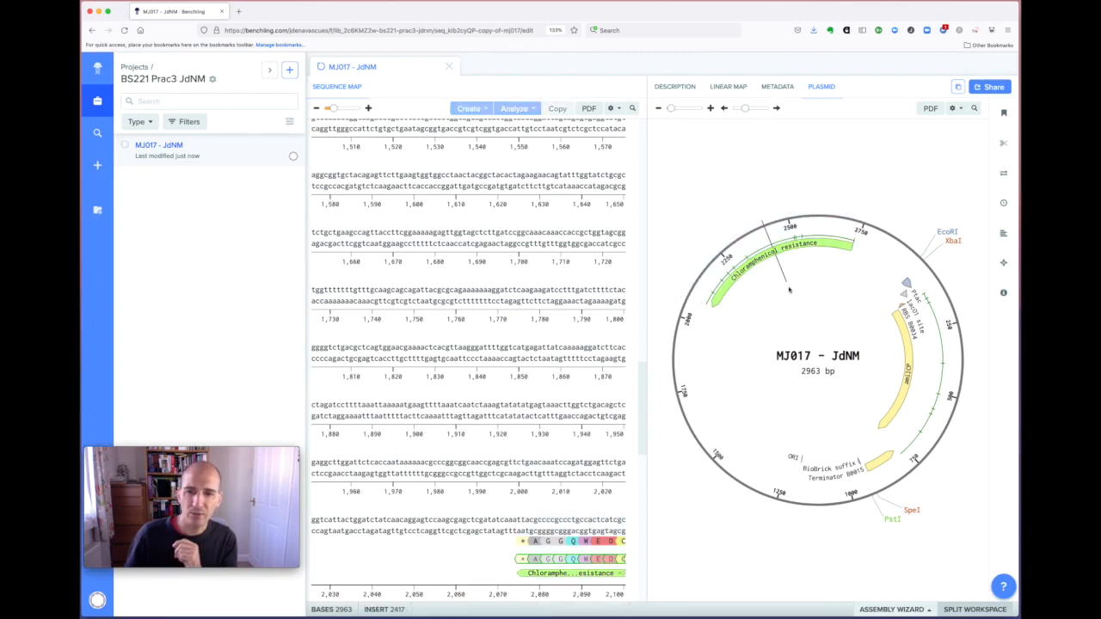
click(755, 255)
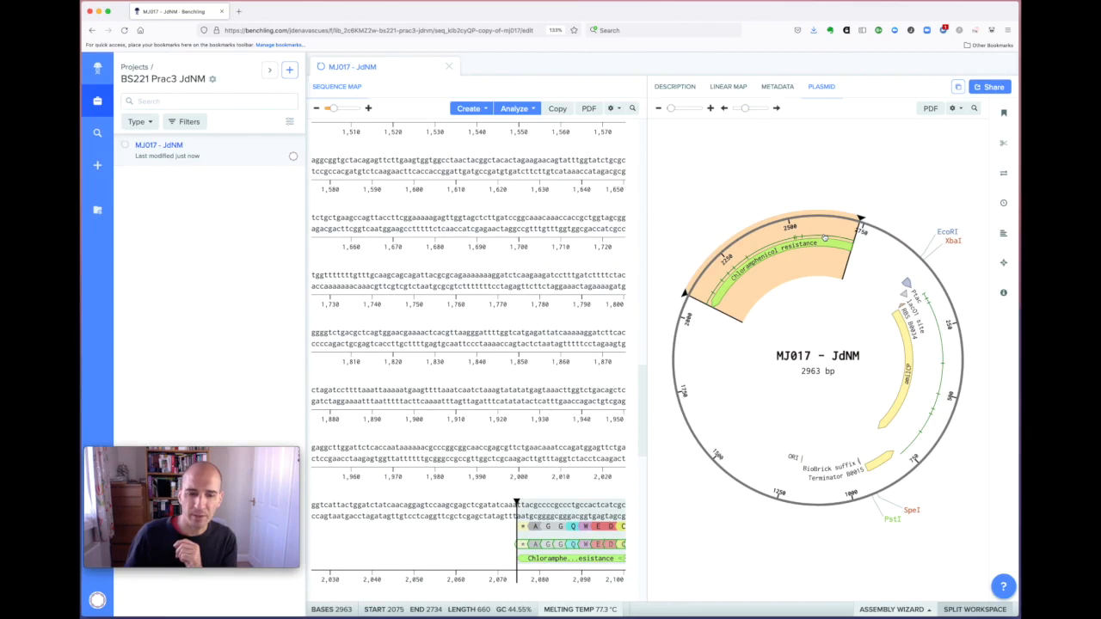
click(555, 392)
scroll(550, 343, down, 5)
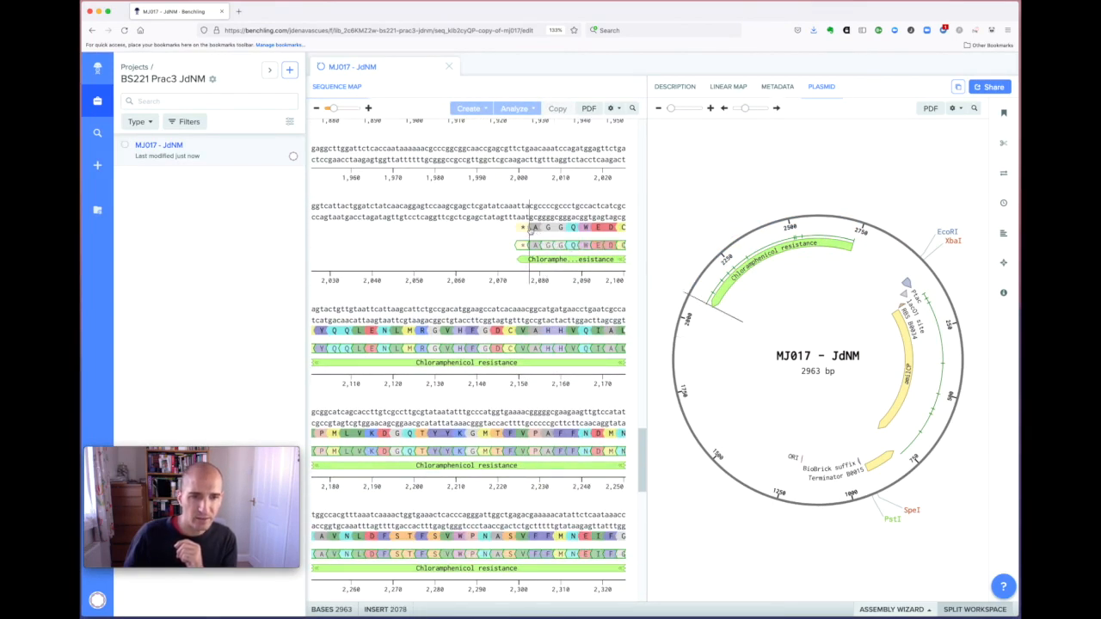
- Delete the manually created translation of the Chloramphenicol resistance gene, starting from its stop codon in the sequence map
click(530, 228)
click(523, 229)
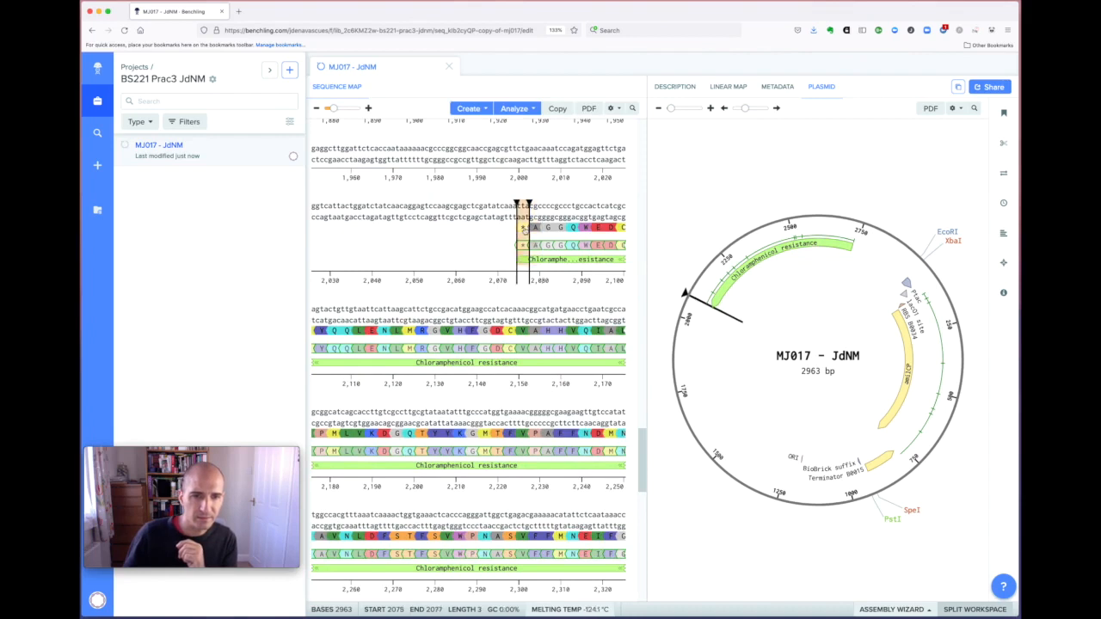
right_click(523, 229)
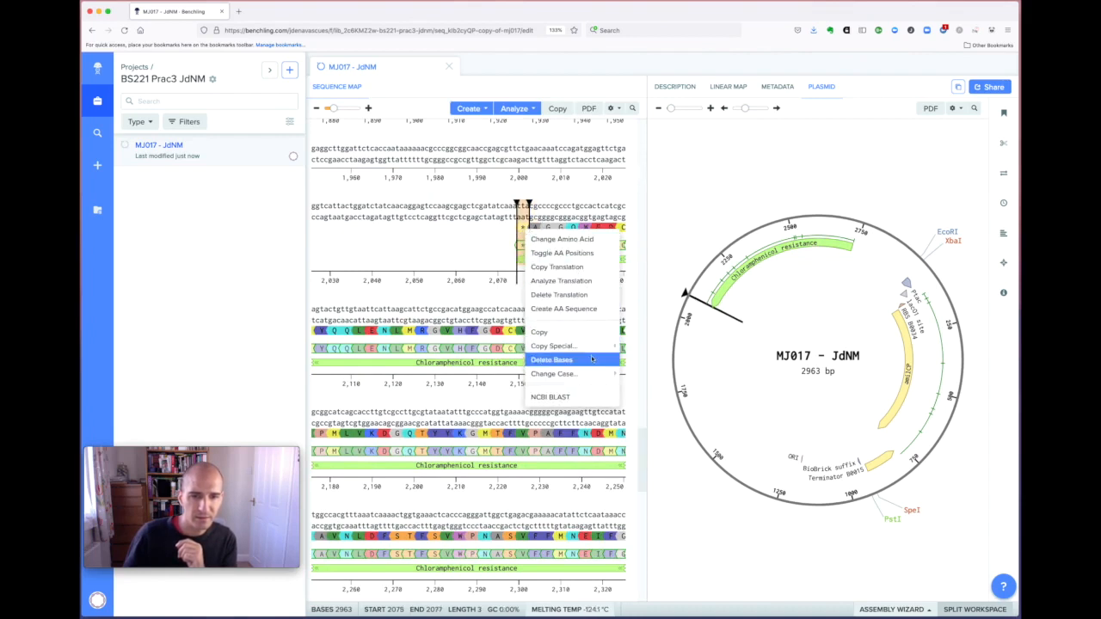
click(588, 295)
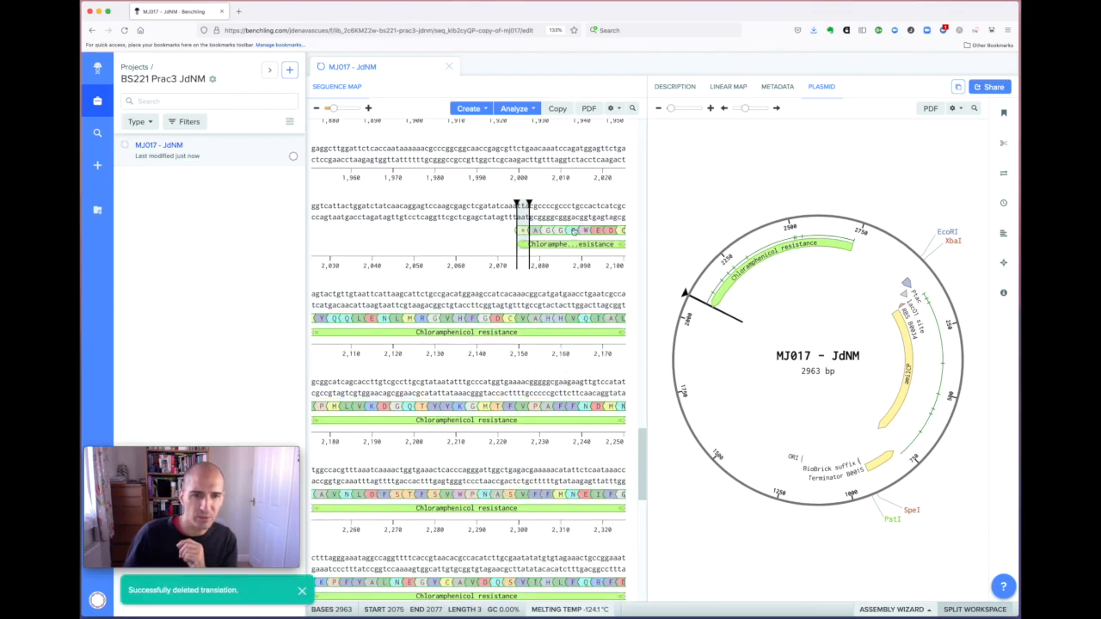
- Select the remaining Chloramphenicol resistance ORF and look over its translation in the sequence map
click(572, 231)
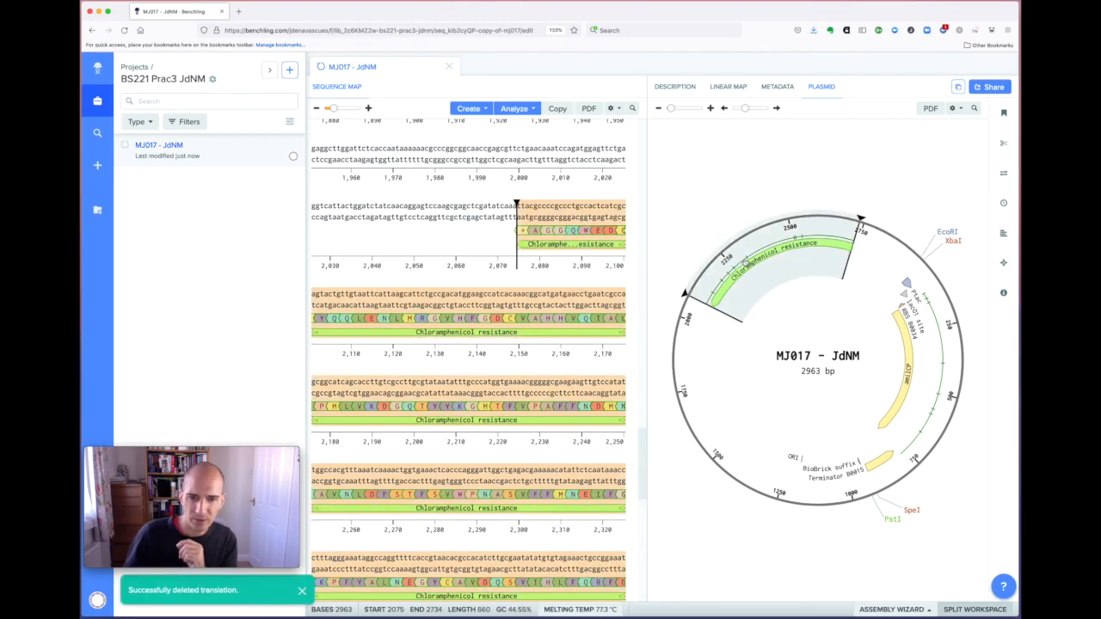
click(528, 387)
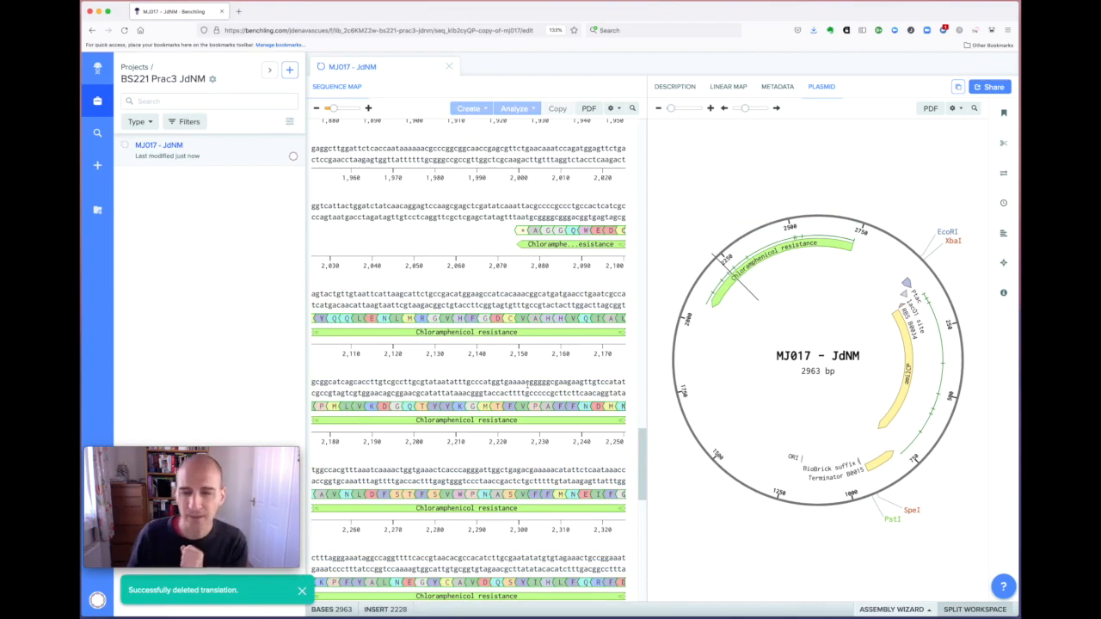
scroll(468, 361, down, 1)
scroll(469, 361, down, 5)
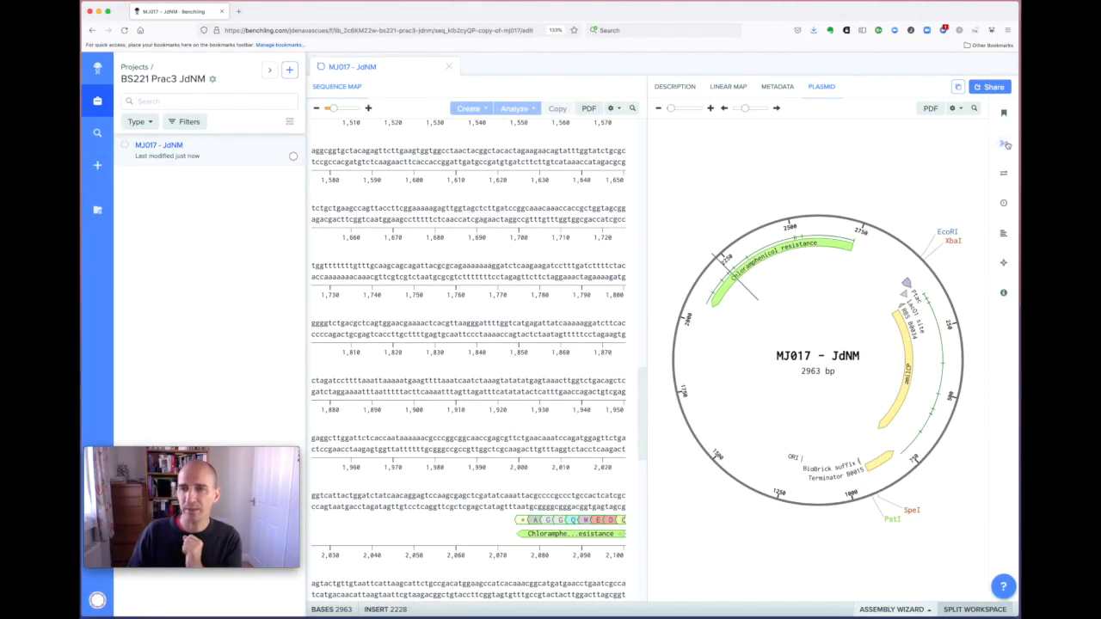
- Review the selected restriction enzymes for a new digest and deselect XbaI, SpeI, PstI and EcoRI
click(1005, 143)
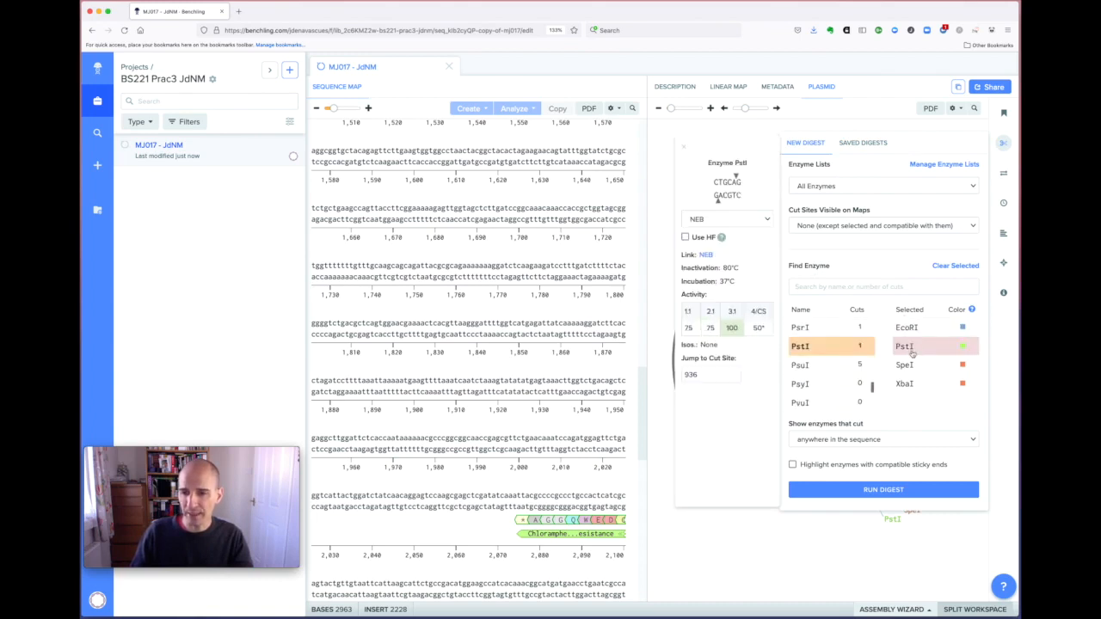
mouse_move(913, 375)
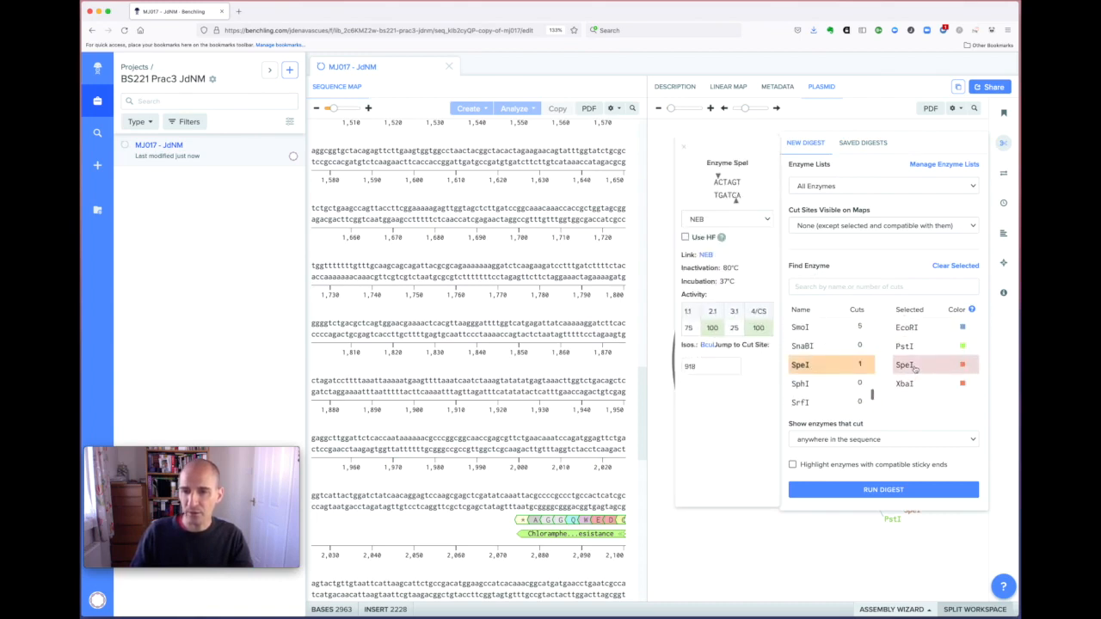
mouse_move(914, 331)
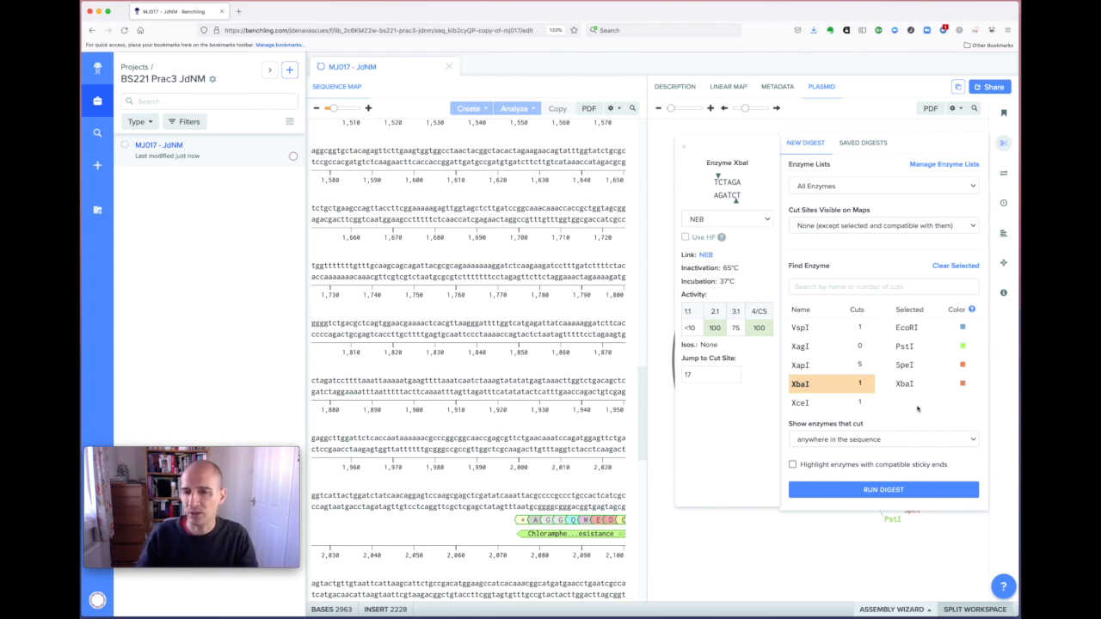
click(904, 384)
click(904, 365)
click(905, 346)
click(907, 328)
- Select HindIII and HinfI from the list of all enzymes for the new digest
scroll(851, 361, down, 5)
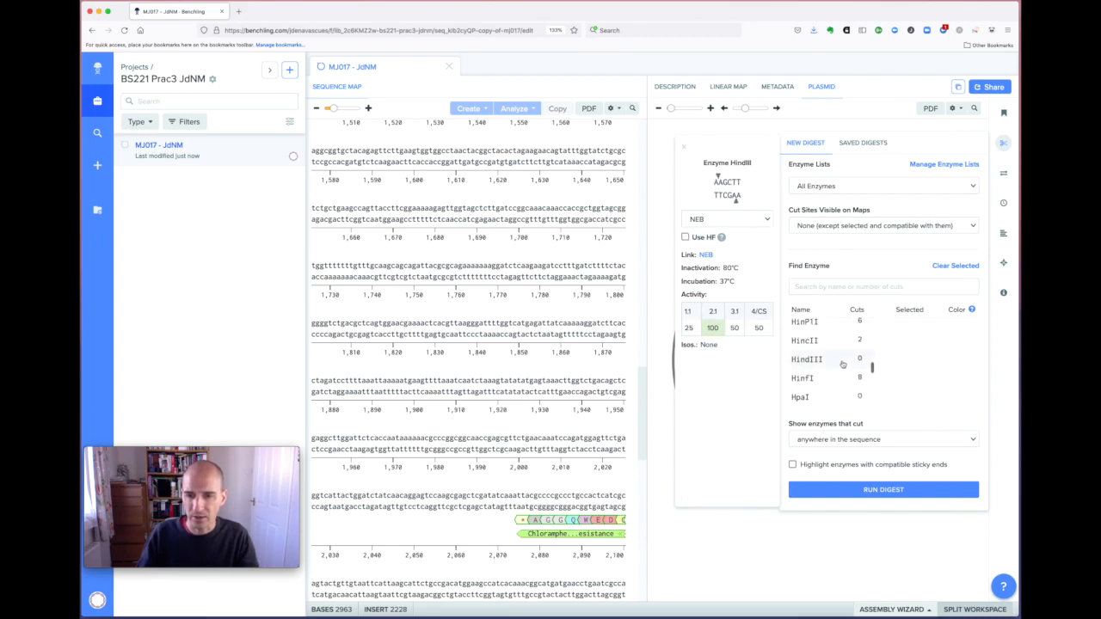
click(843, 364)
scroll(839, 348, down, 1)
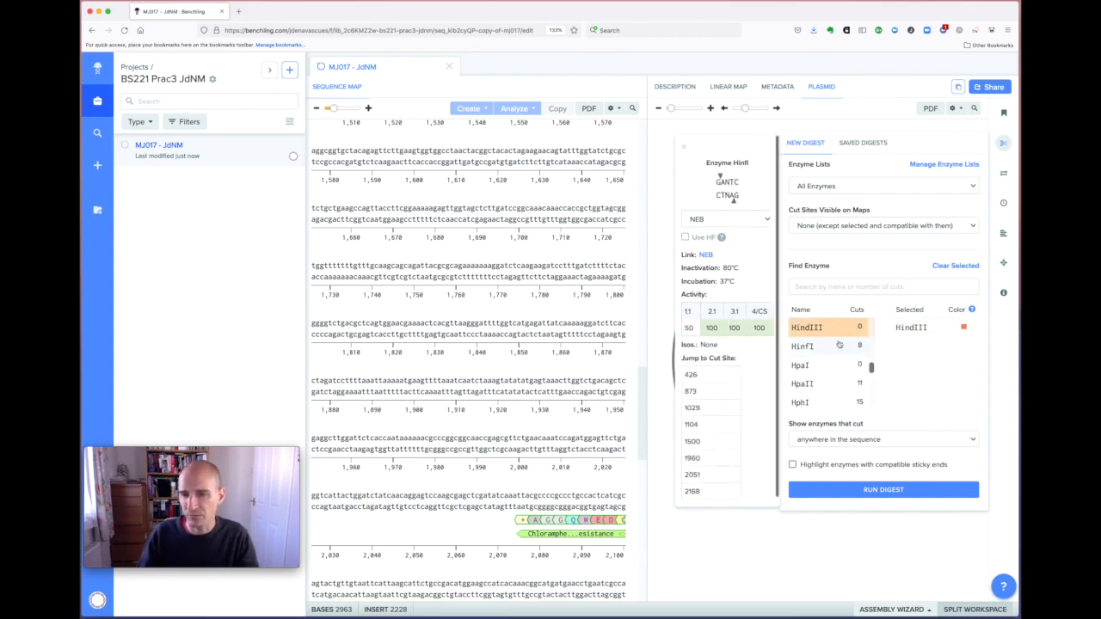
click(812, 347)
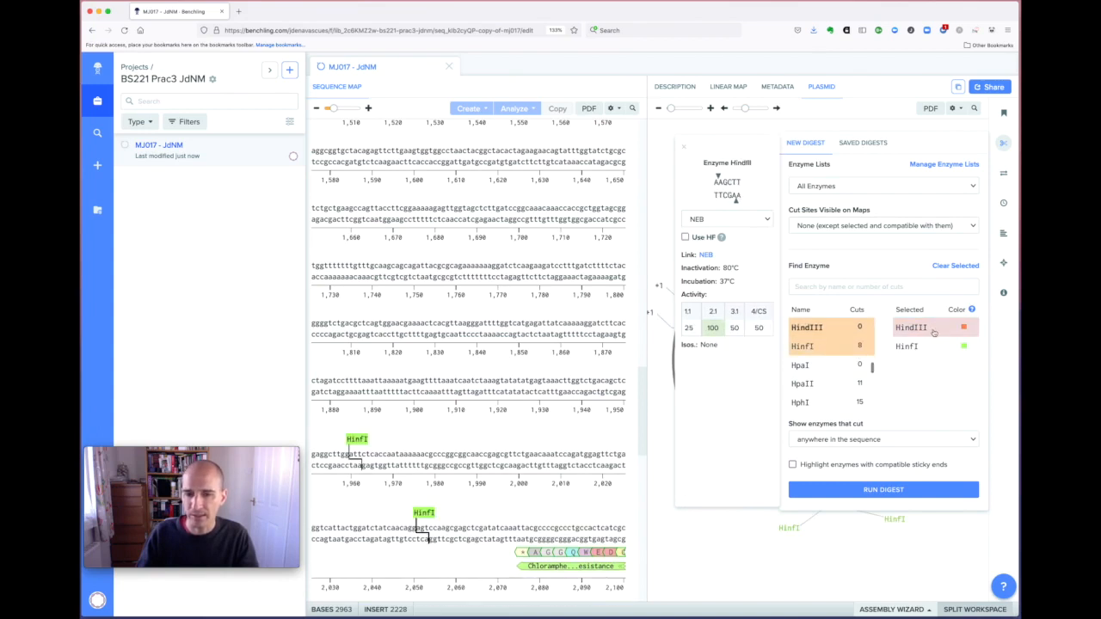
- Check the cut sites on the plasmid map and run the digest with HindIII and HinfI
click(1003, 144)
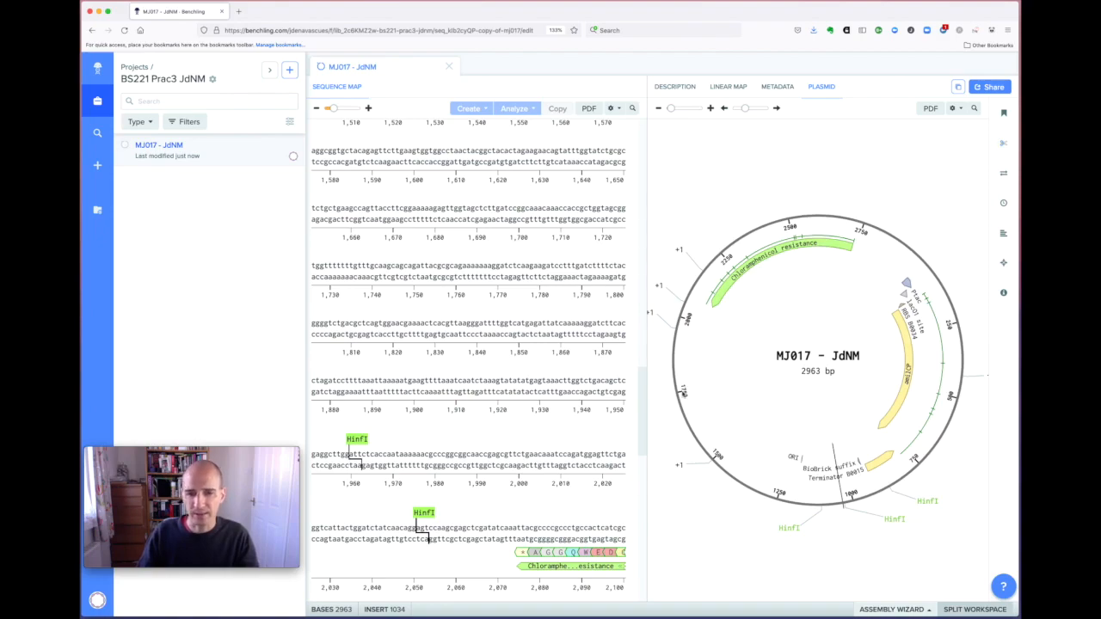
scroll(451, 344, down, 9)
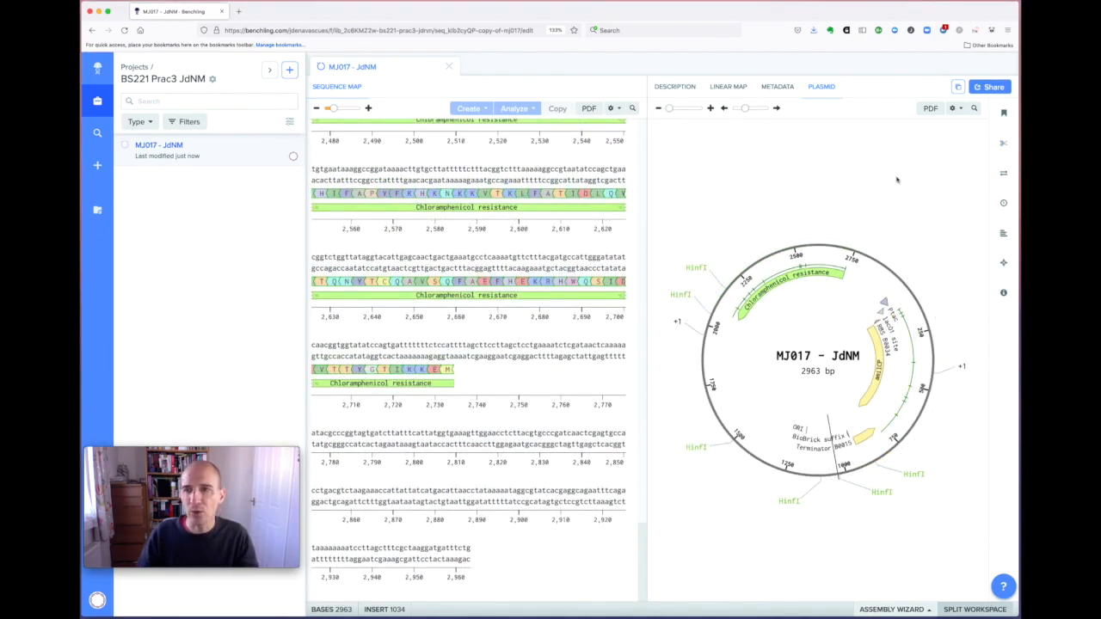
click(1001, 145)
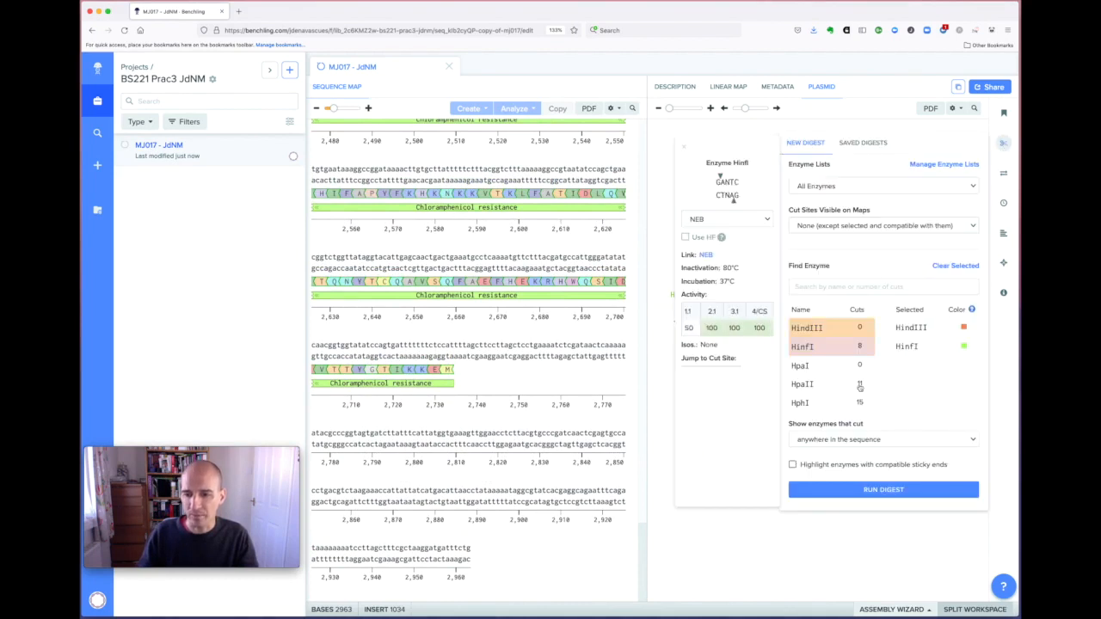
click(894, 490)
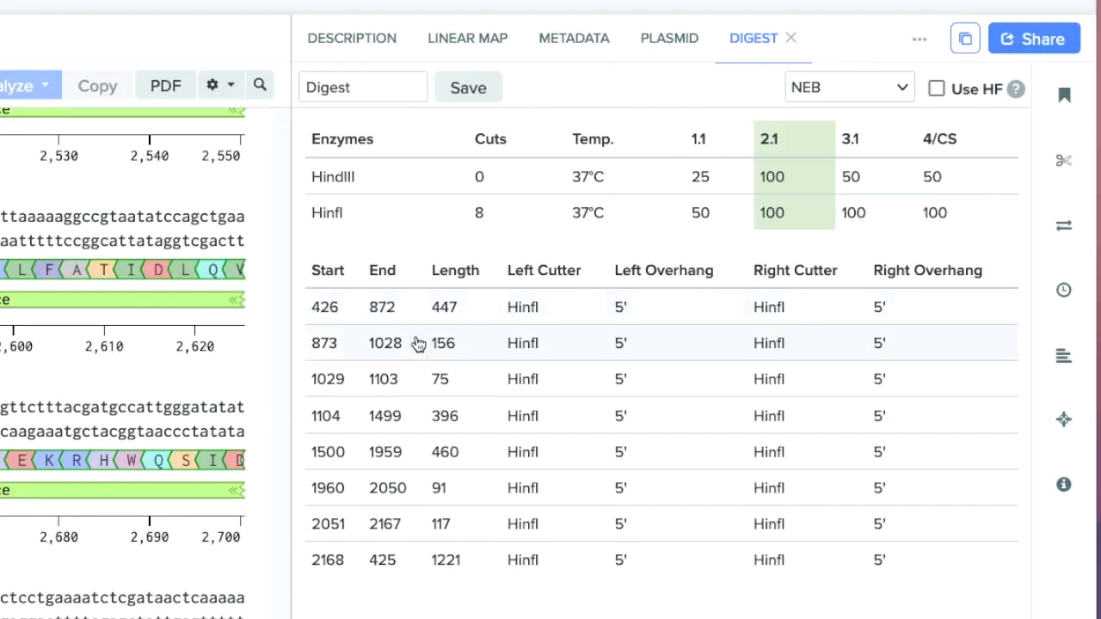
- Inspect individual digest fragments in the sequence map, working from the one starting at 2168 up to the one starting at 873
click(414, 566)
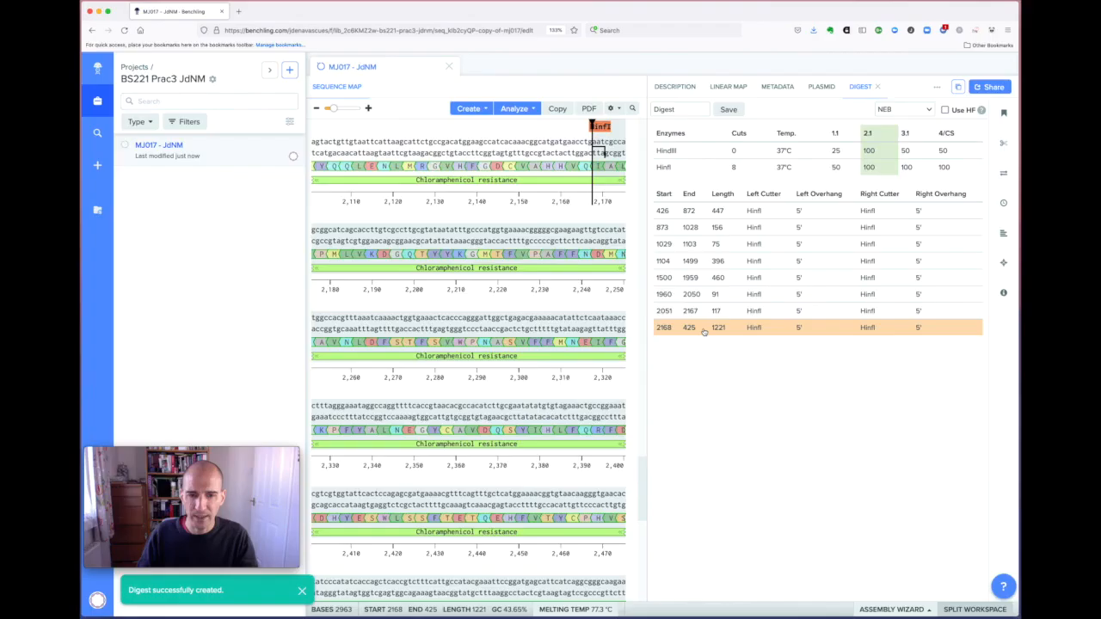
click(697, 311)
click(692, 294)
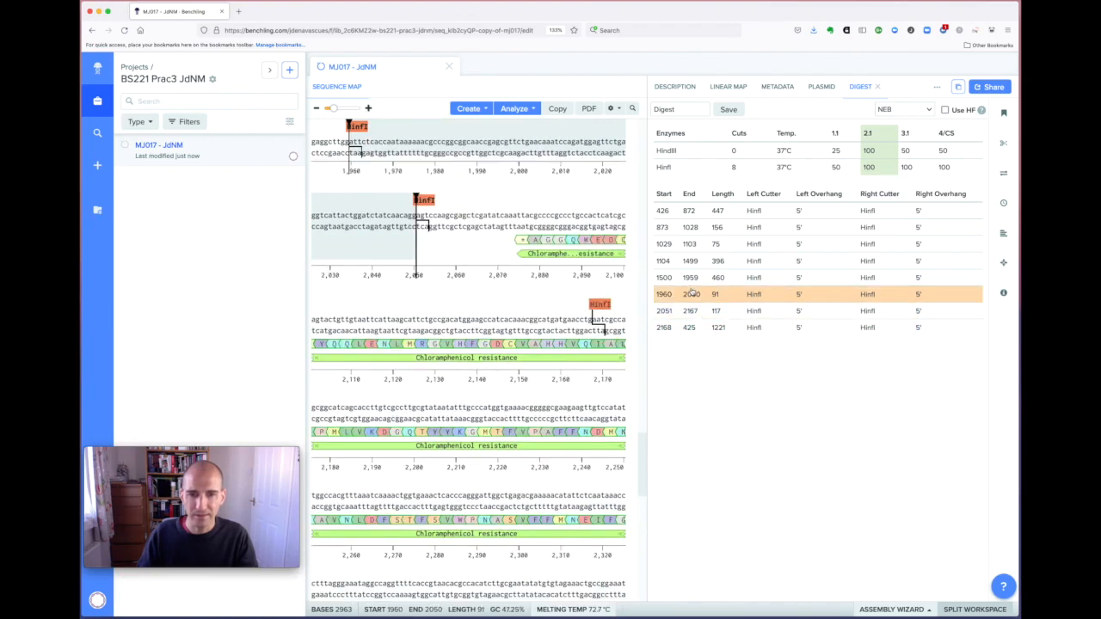
click(693, 278)
click(689, 261)
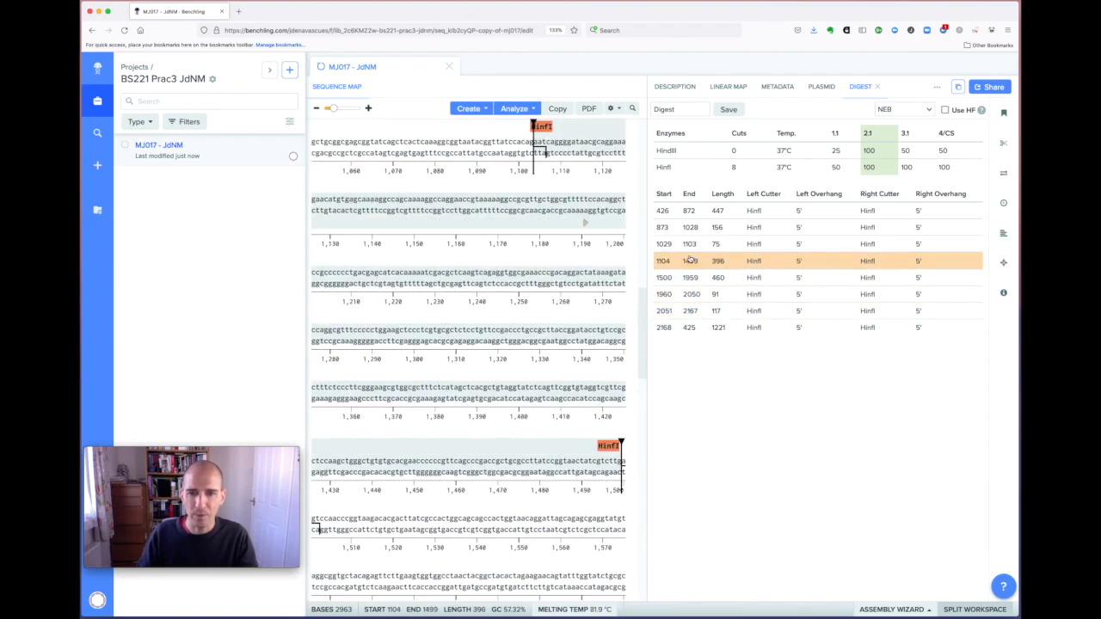
click(689, 228)
- Open the virtual digest gel for the HindIII and HinfI digest and set its ladder to Life 50 bp
click(856, 71)
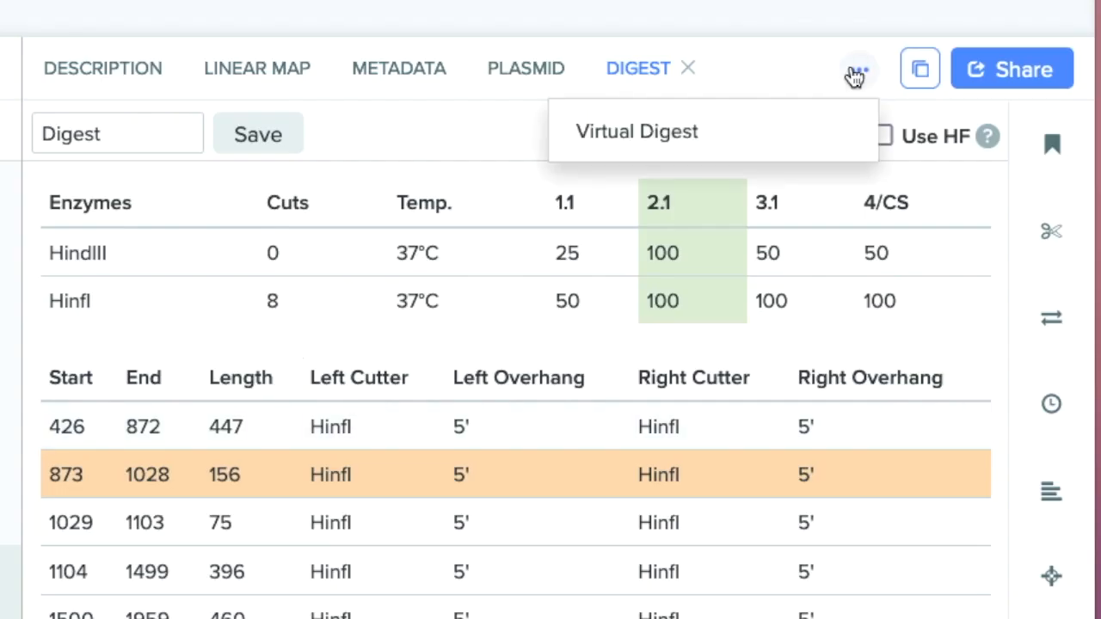
click(611, 129)
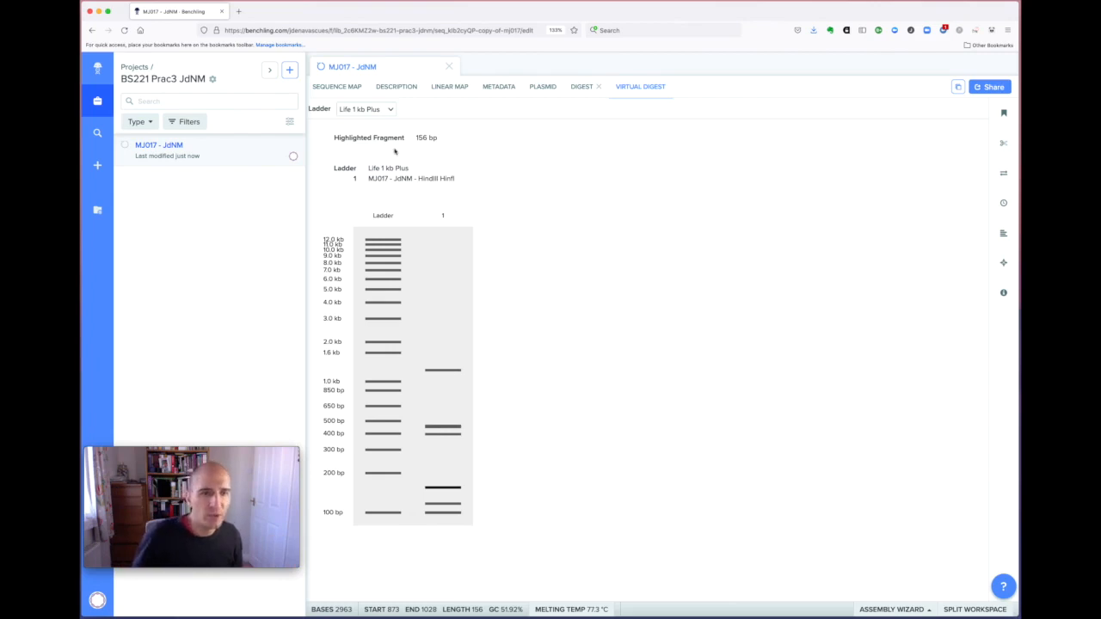
click(385, 111)
click(385, 109)
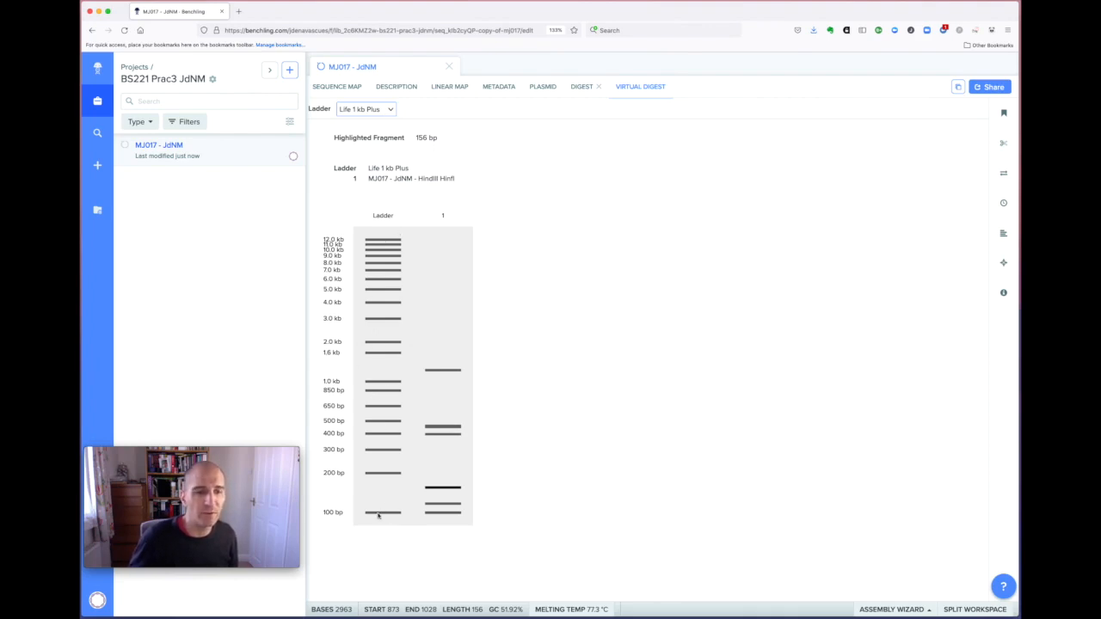
click(390, 111)
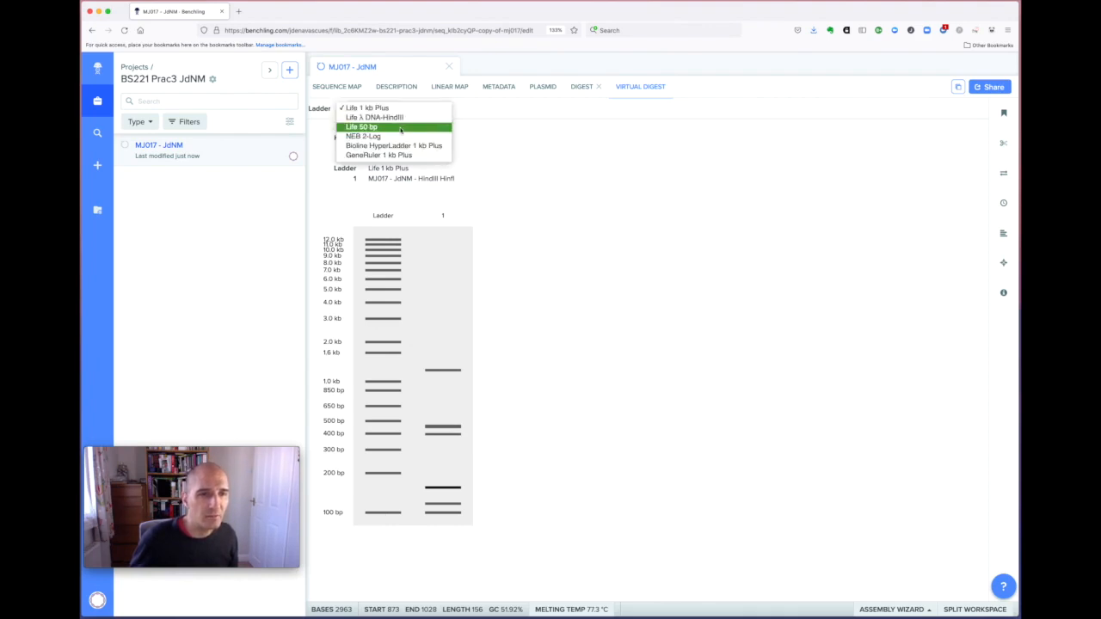
click(399, 128)
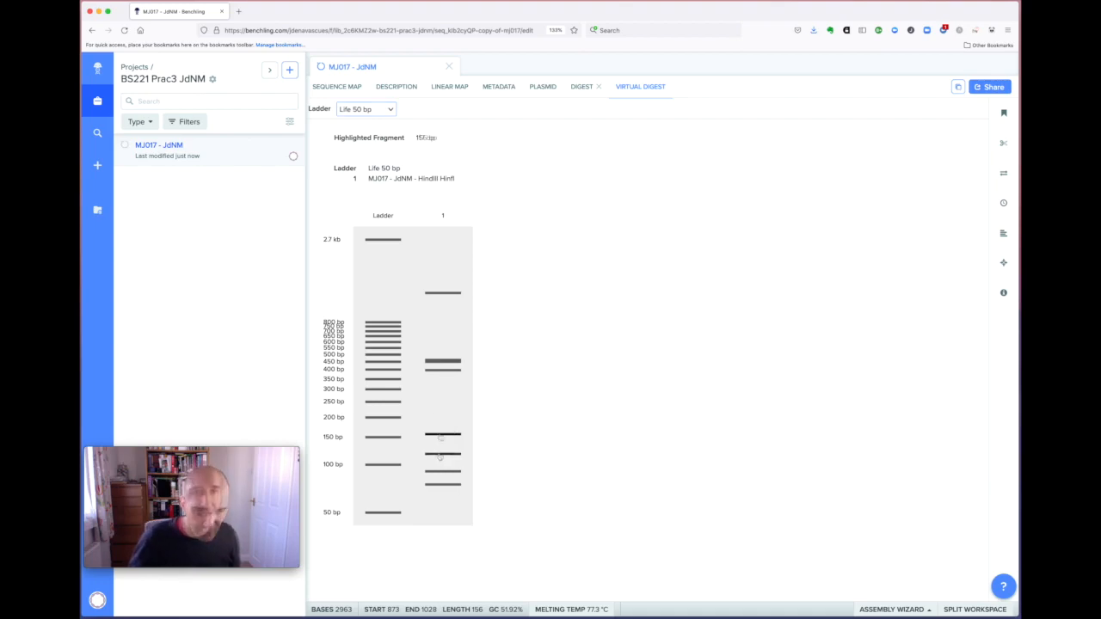
- Review the sequence map, return to the virtual digest and open the sequence's primer options
click(333, 89)
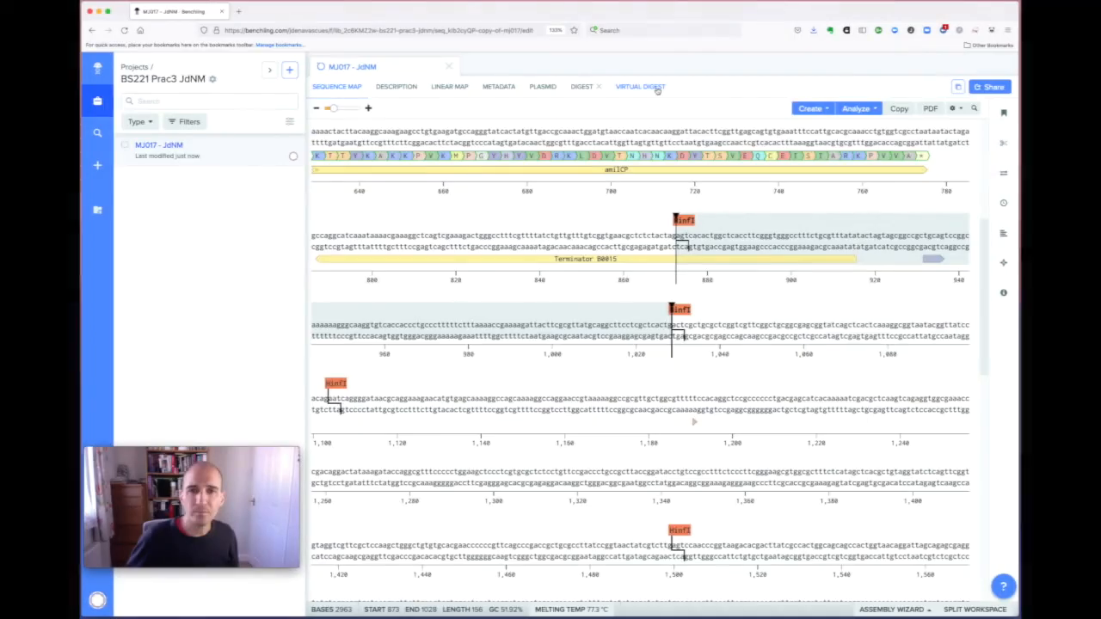
click(655, 89)
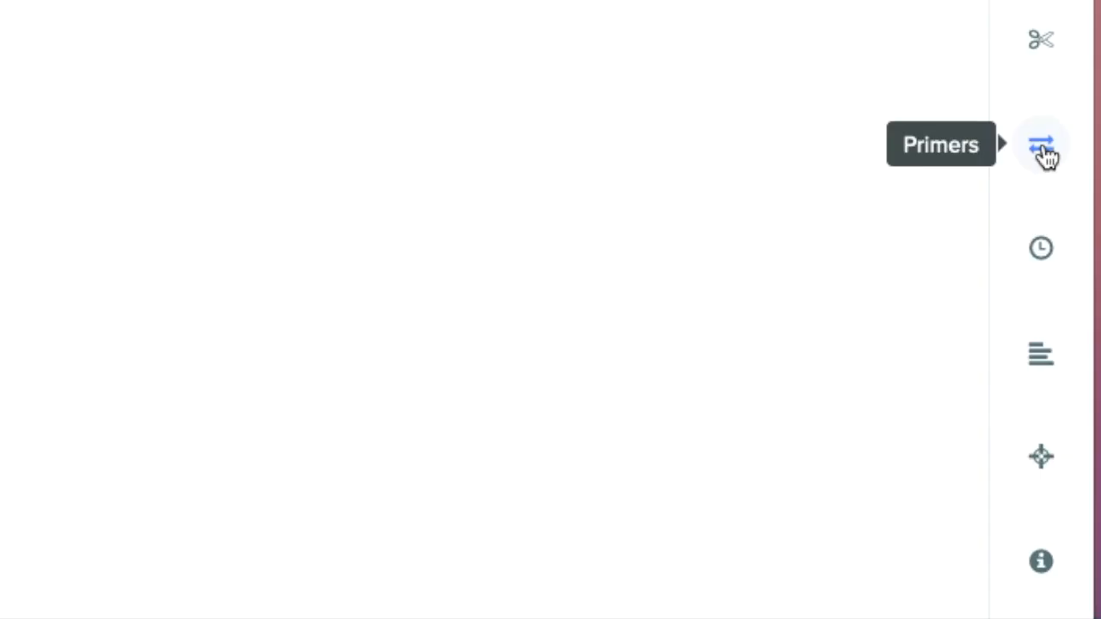
click(1005, 174)
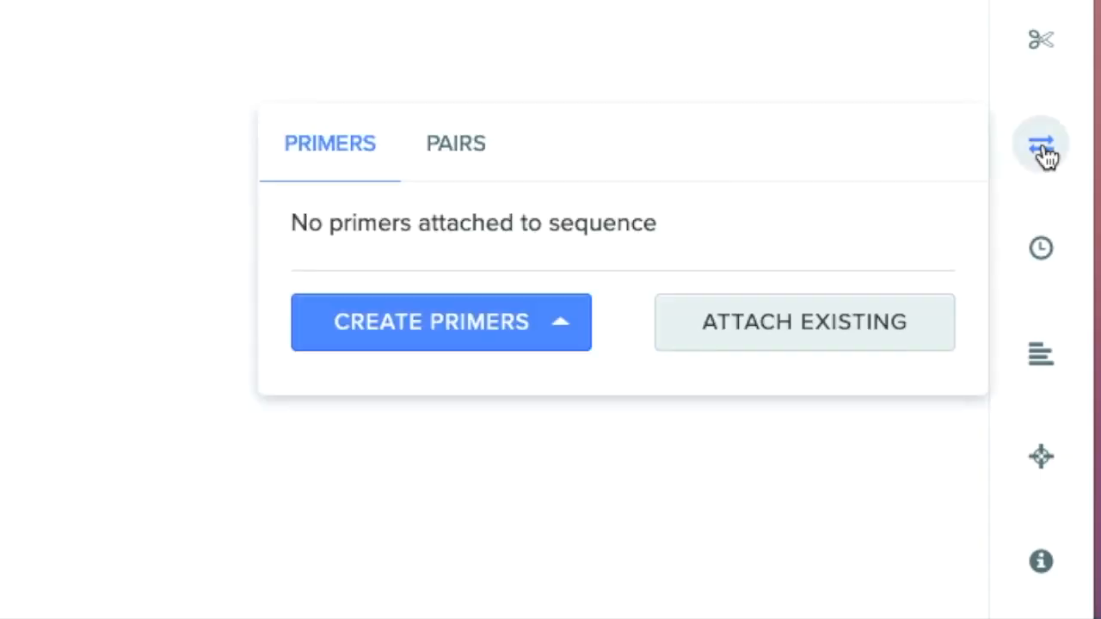
- Look through the primer creation options, version history, sequence alignments and CRISPR tools for the open sequence
click(439, 318)
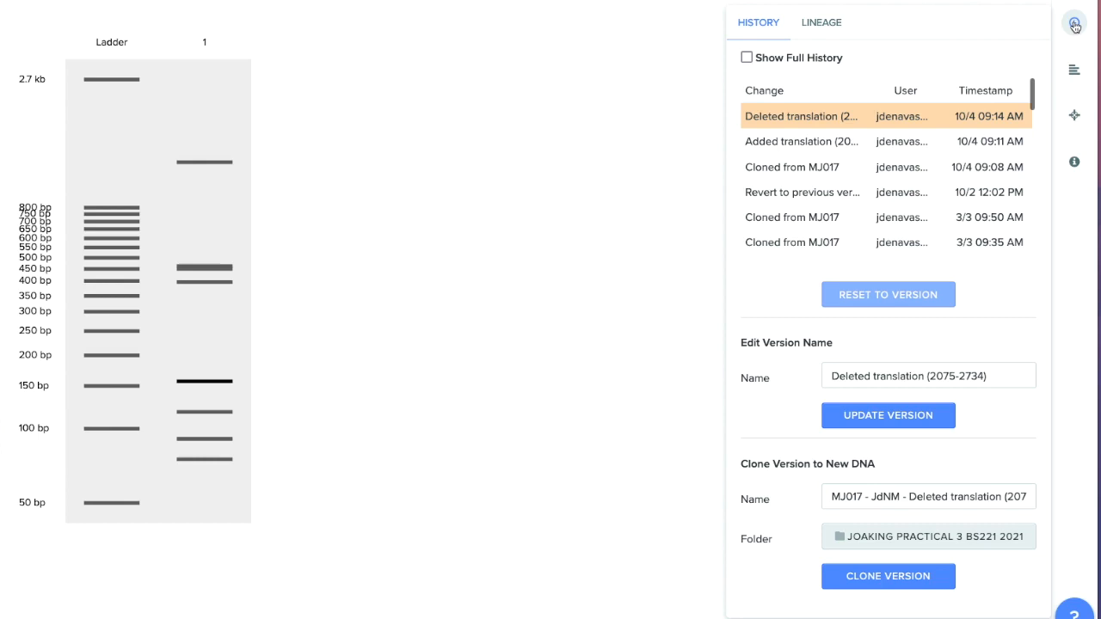
click(1074, 26)
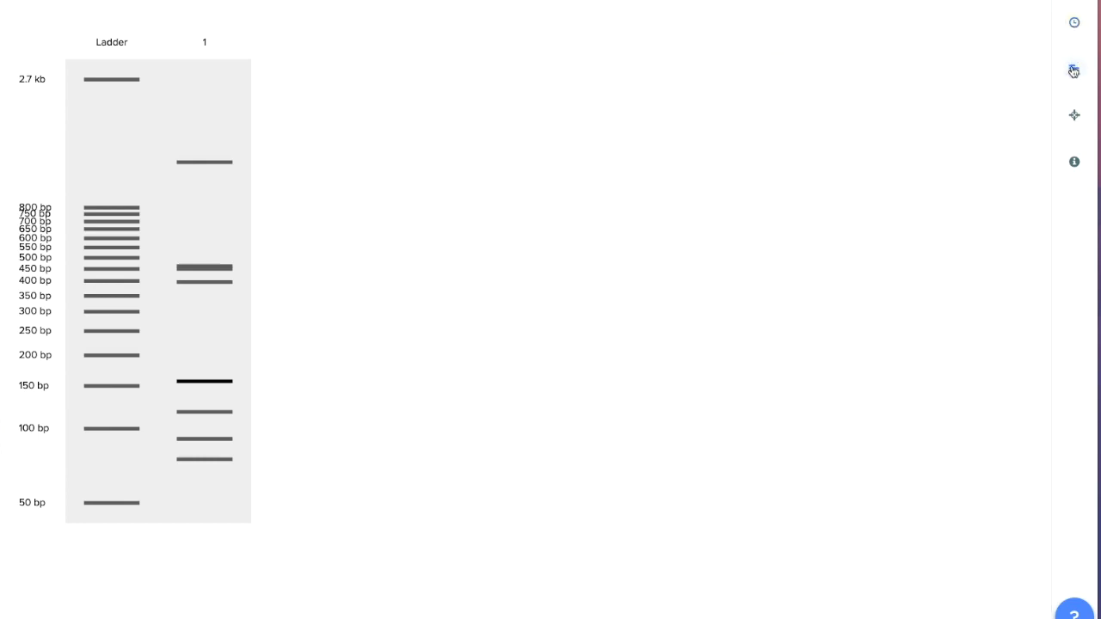
click(1073, 80)
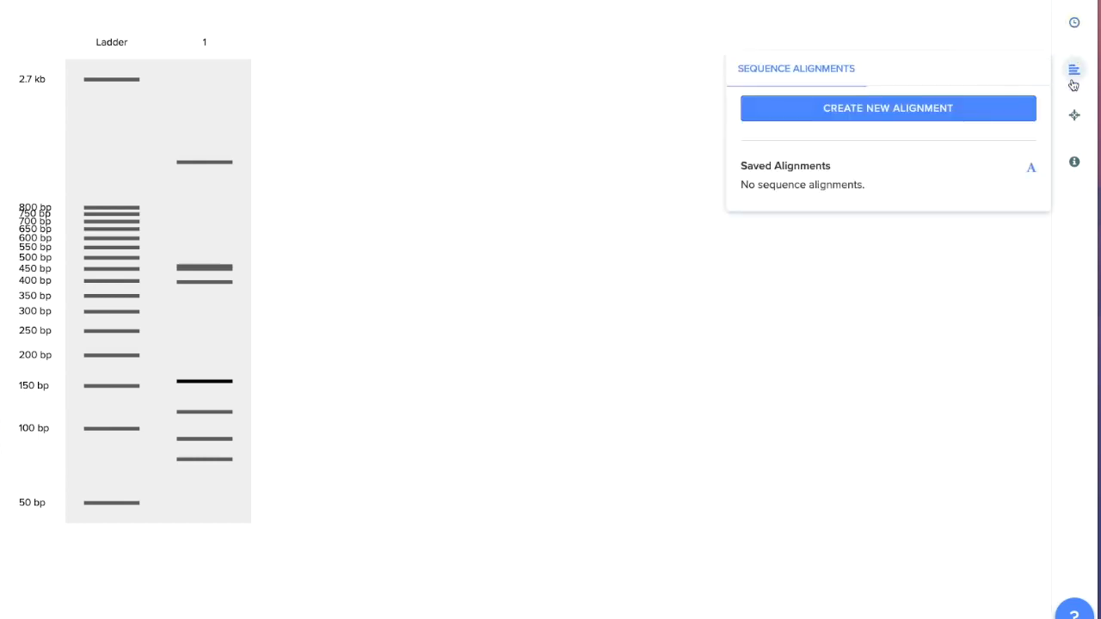
click(1073, 83)
click(1080, 115)
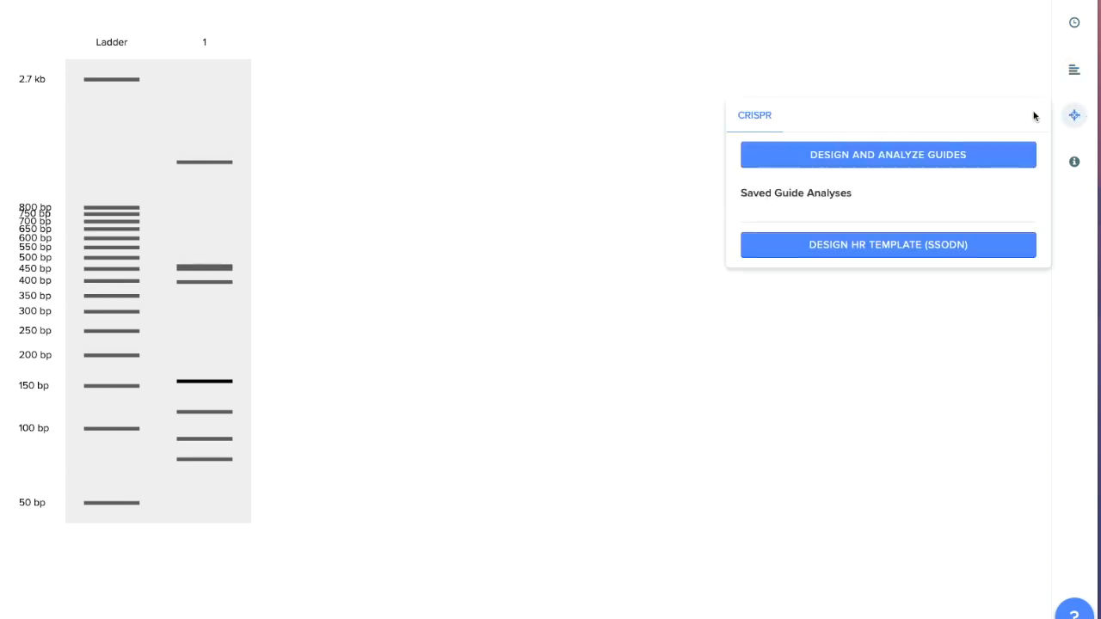
- Review the sequence information, including its topology and data export settings, and close it
click(1075, 164)
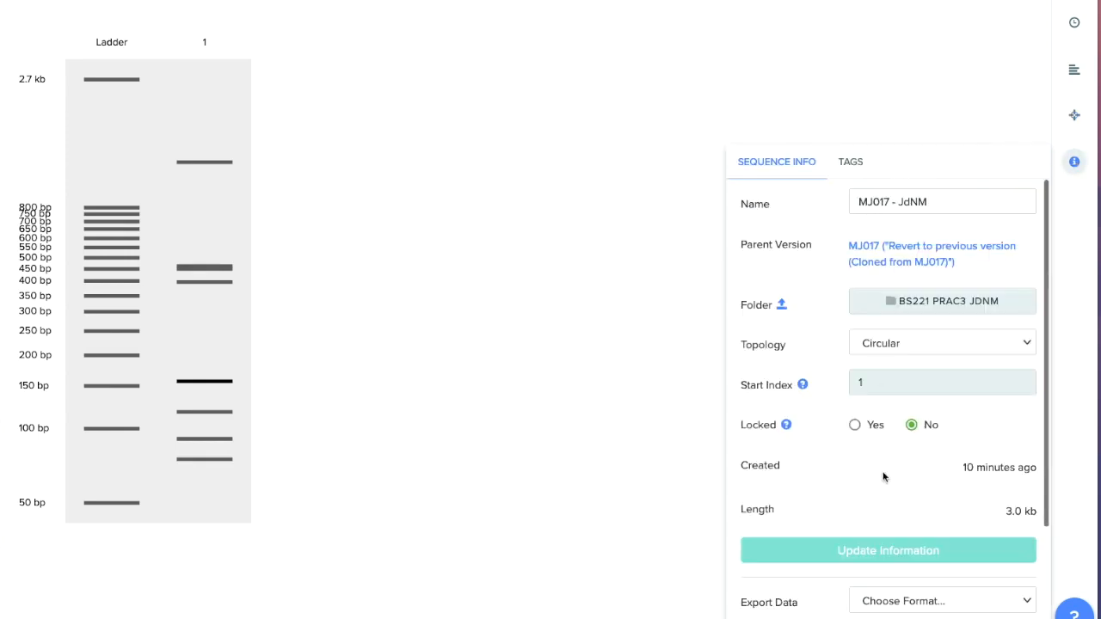
scroll(882, 465, down, 3)
scroll(882, 422, up, 3)
scroll(882, 422, down, 3)
scroll(884, 420, up, 3)
click(1070, 164)
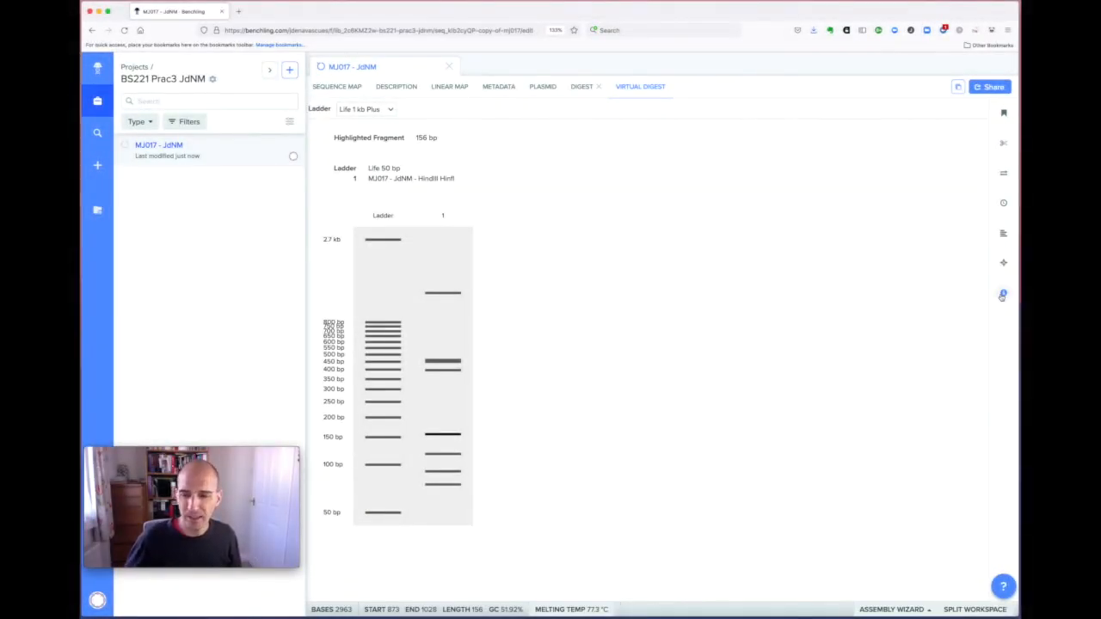
- Start a new assembly using the Digest and Ligate strategy
click(887, 610)
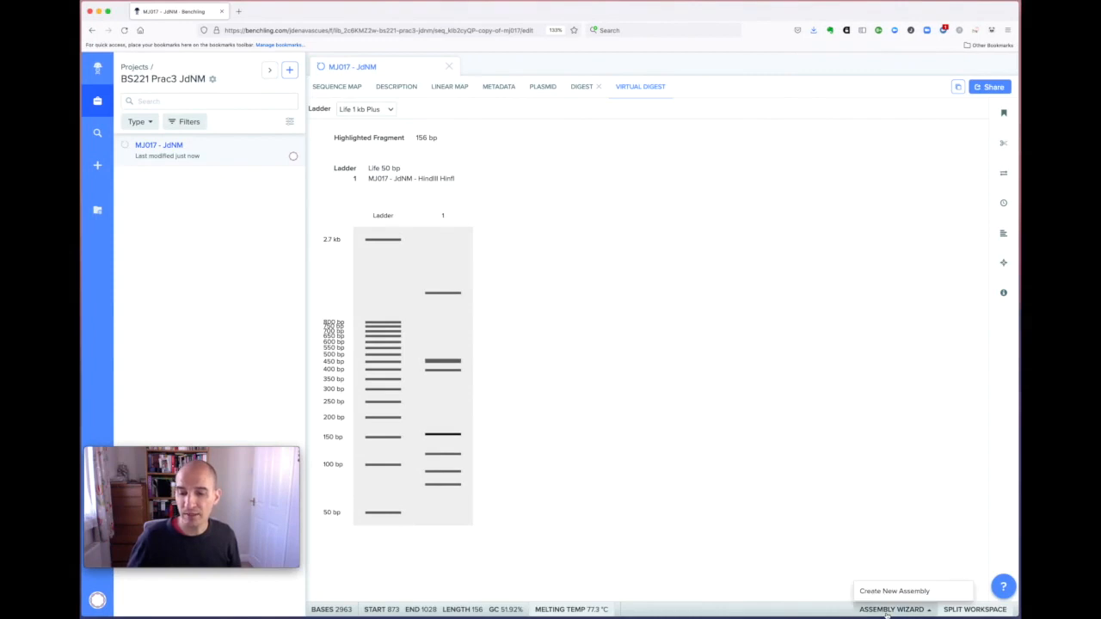
click(894, 592)
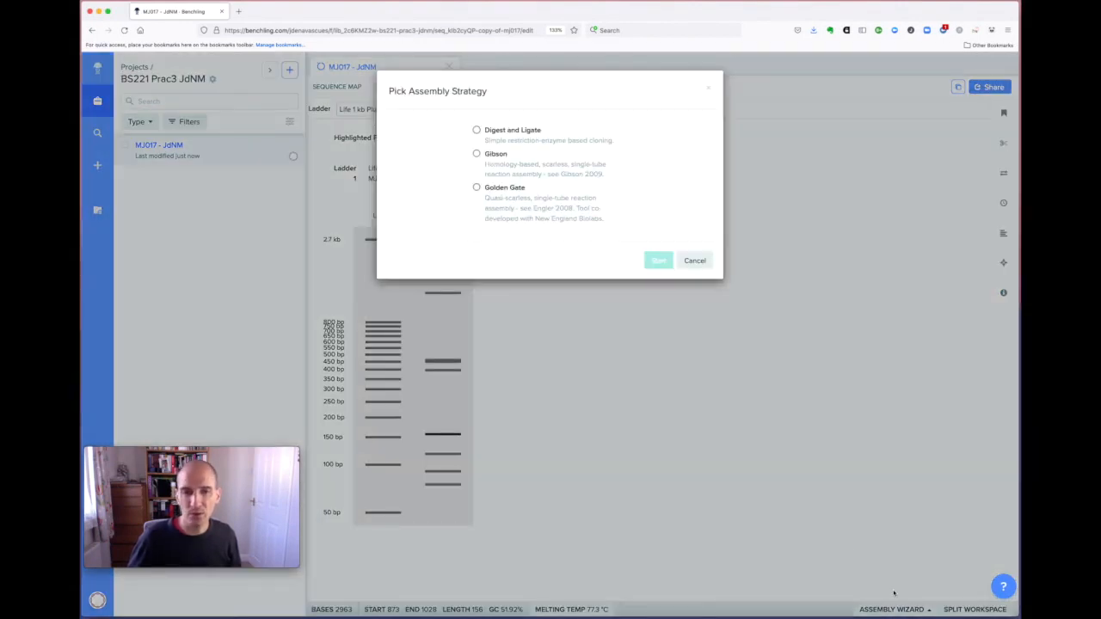
click(515, 133)
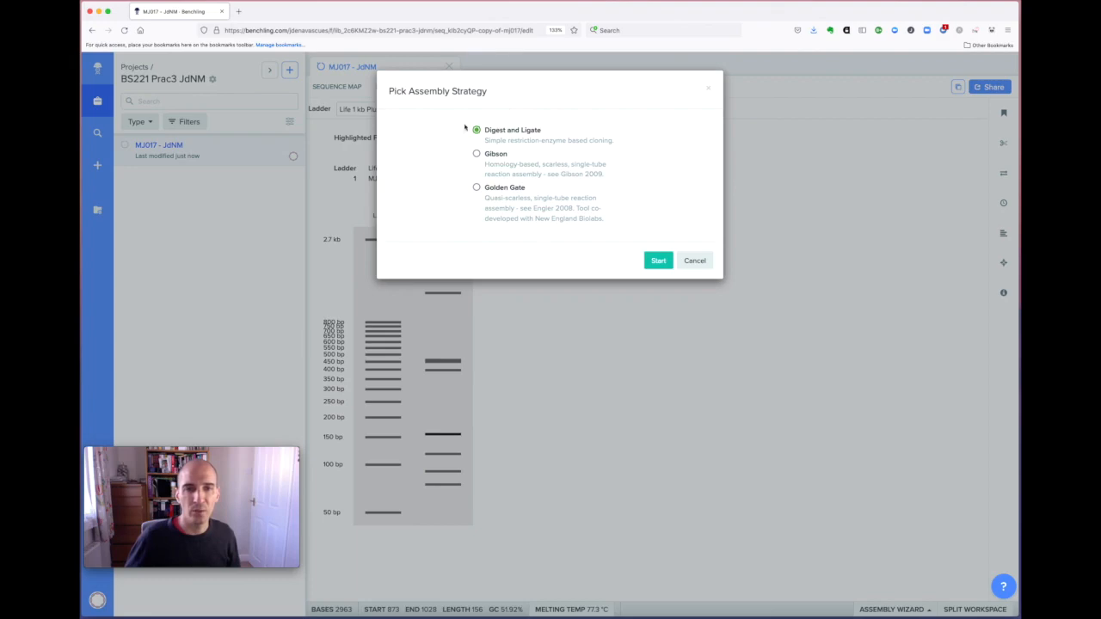
click(657, 260)
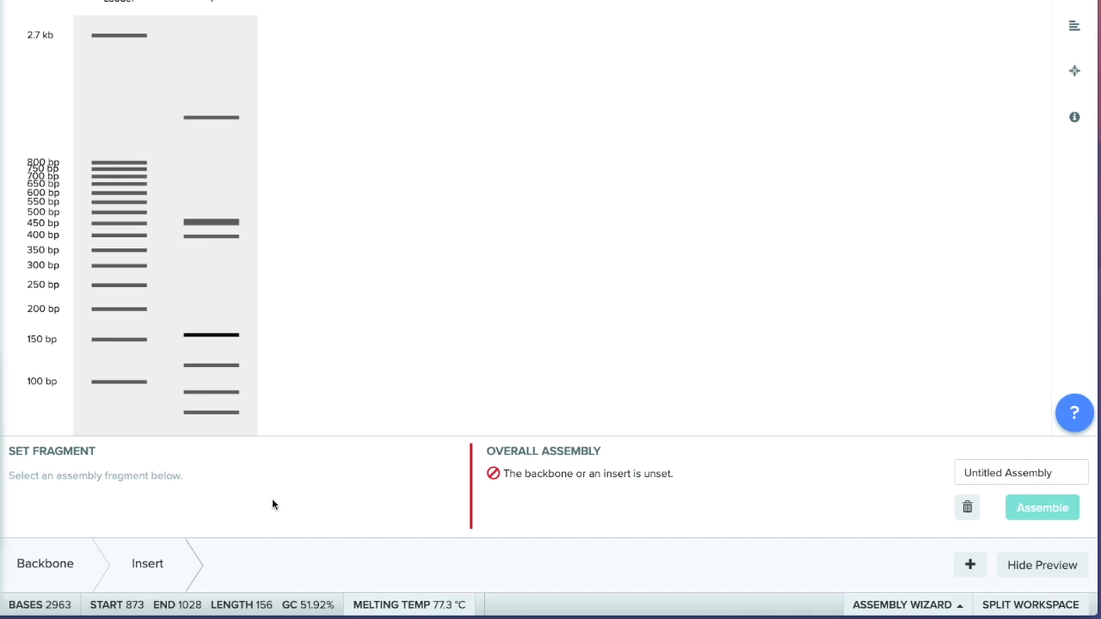
- Add a second insert to the untitled assembly and open its backbone fragment
click(44, 565)
click(146, 564)
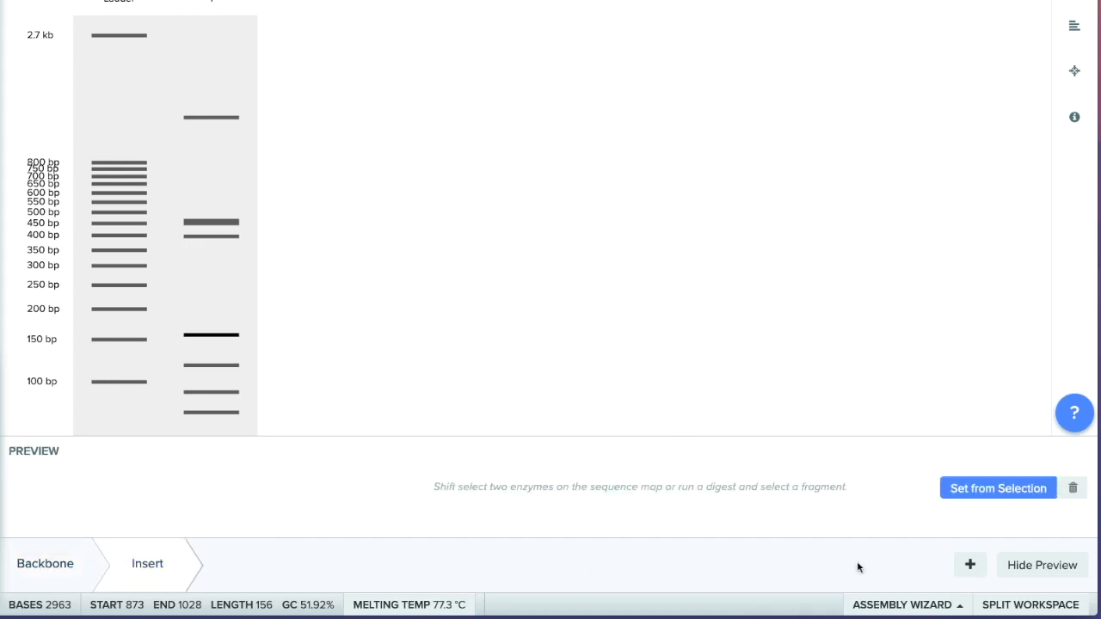
click(969, 564)
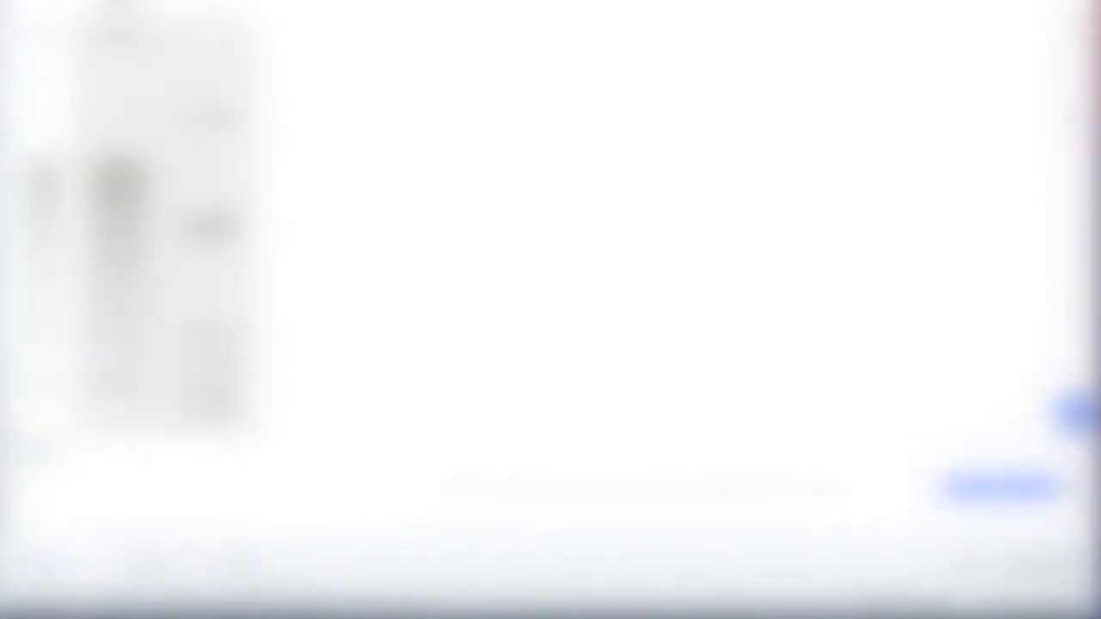
click(45, 565)
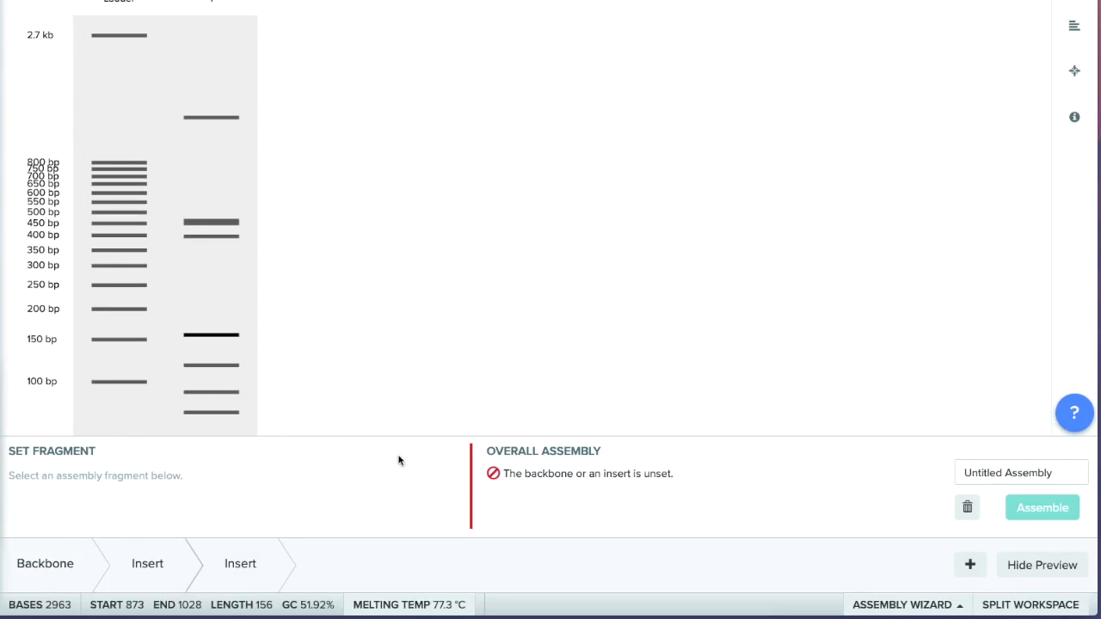
click(1012, 481)
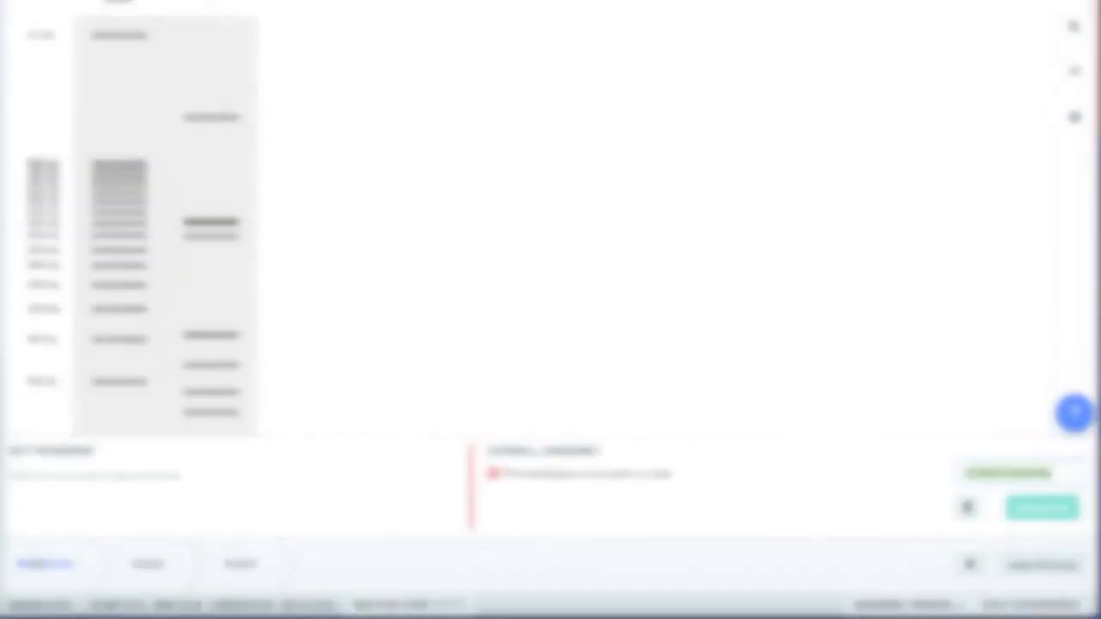
click(36, 563)
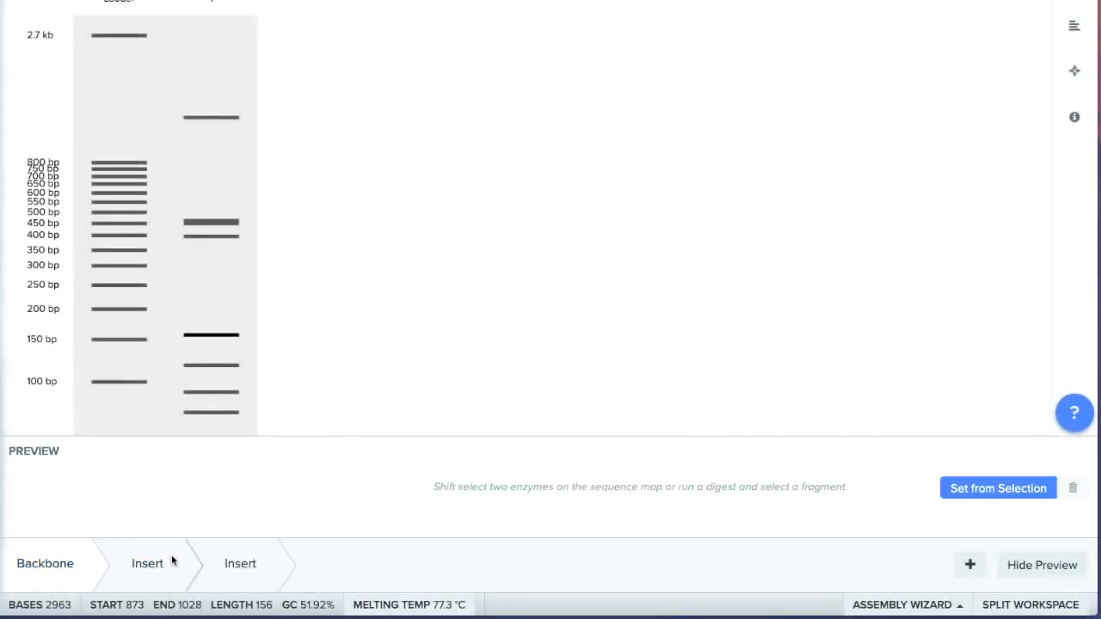